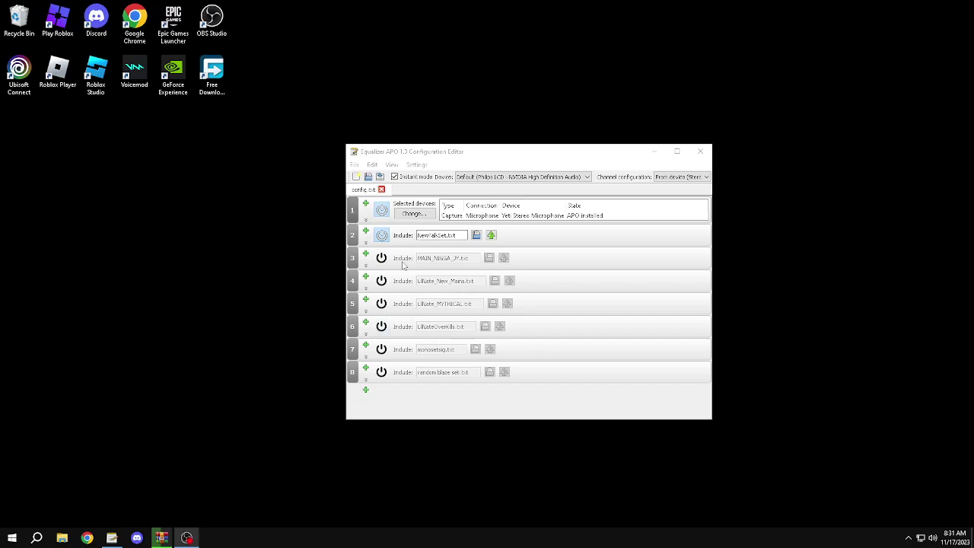
- Create a new SETS LAB.txt in the config folder and add it as a ninth Include entry
click(365, 390)
click(460, 417)
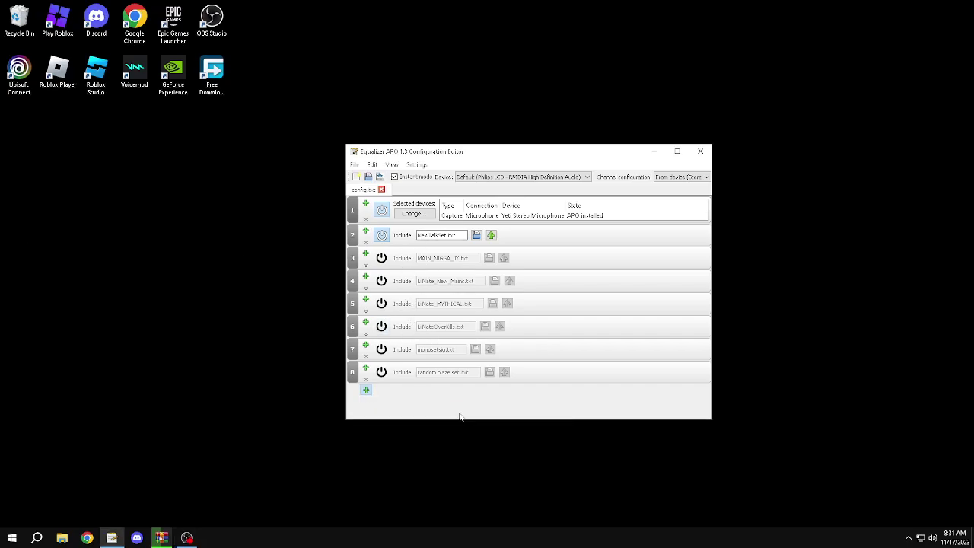
click(454, 394)
right_click(466, 384)
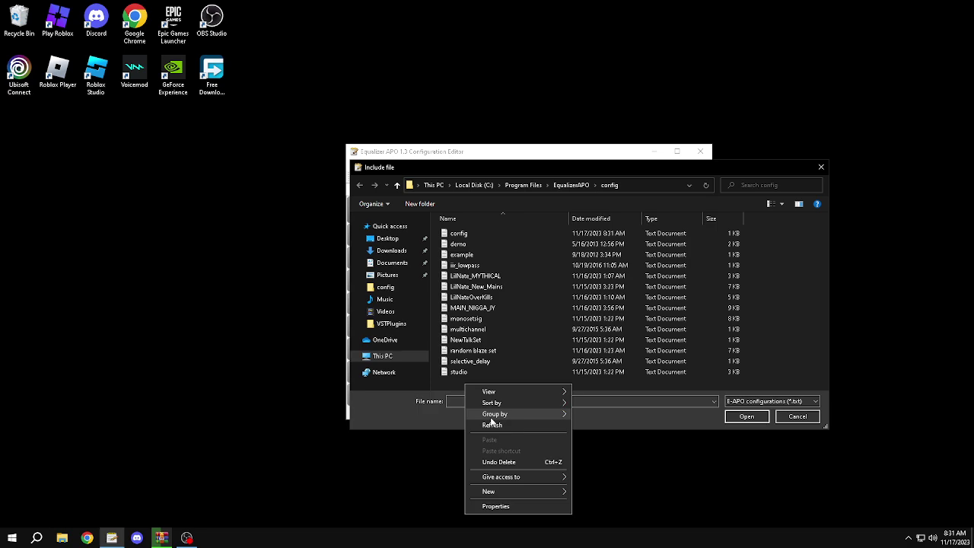
mouse_move(536, 491)
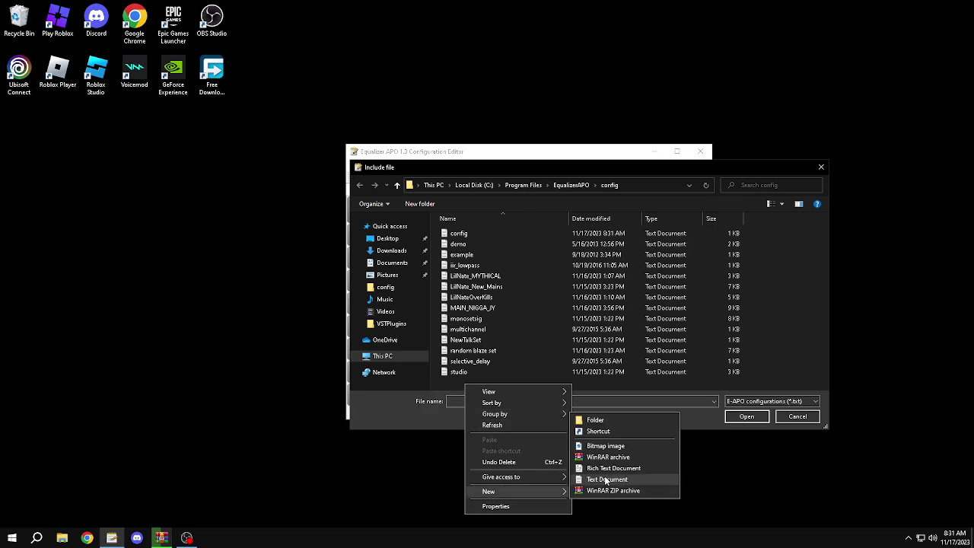
click(606, 479)
text(S)
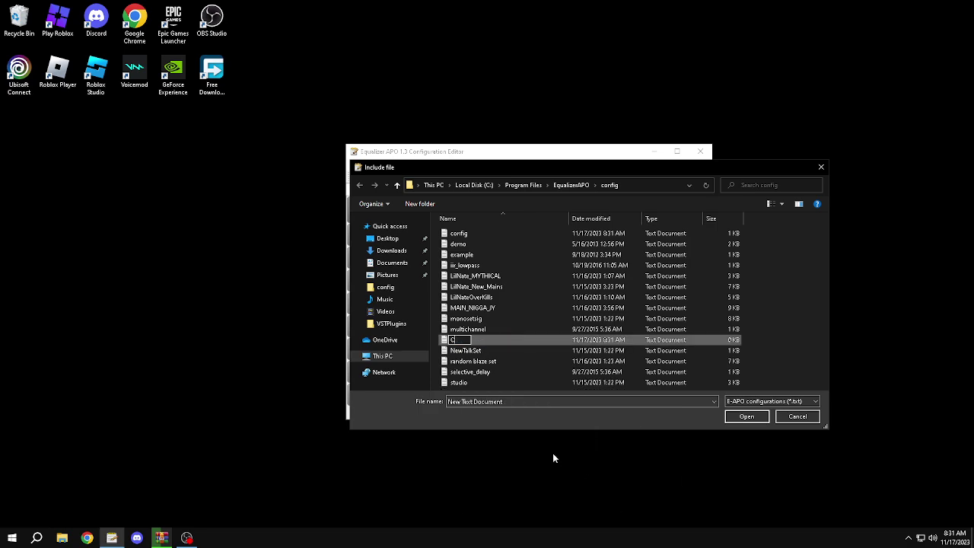
text(ETS LAB)
key(Return)
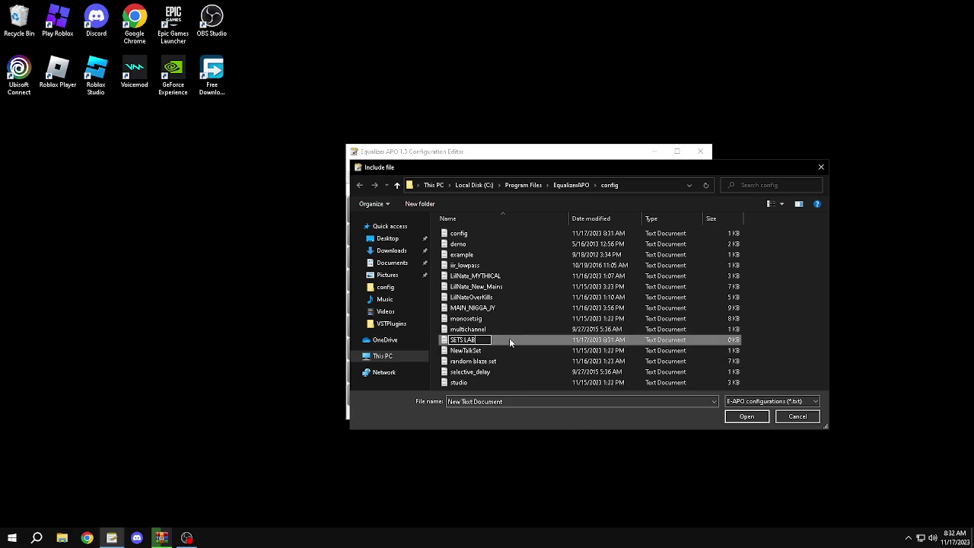
click(509, 338)
double_click(490, 372)
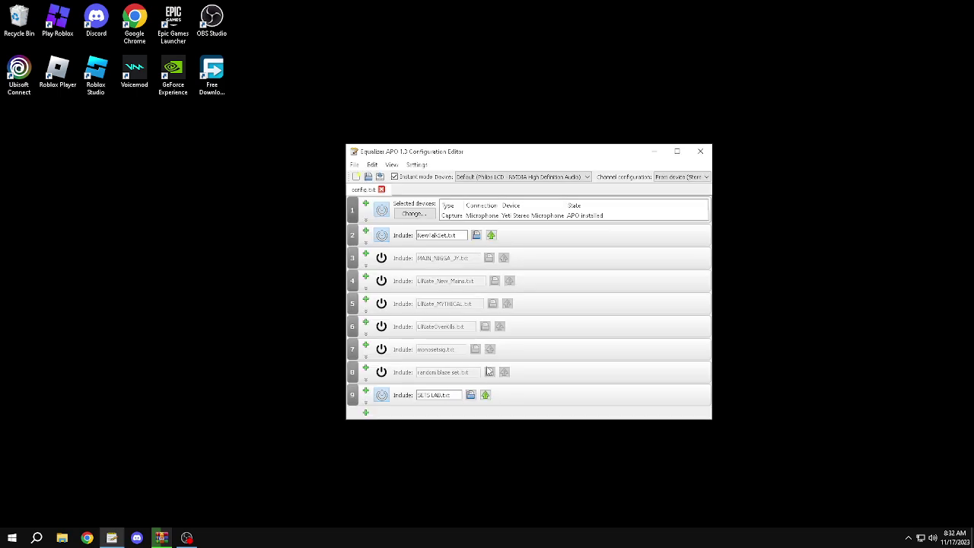
- Disable the NewTalkSet.txt include and bring up SETS LAB.txt for editing
click(381, 235)
click(486, 401)
click(484, 394)
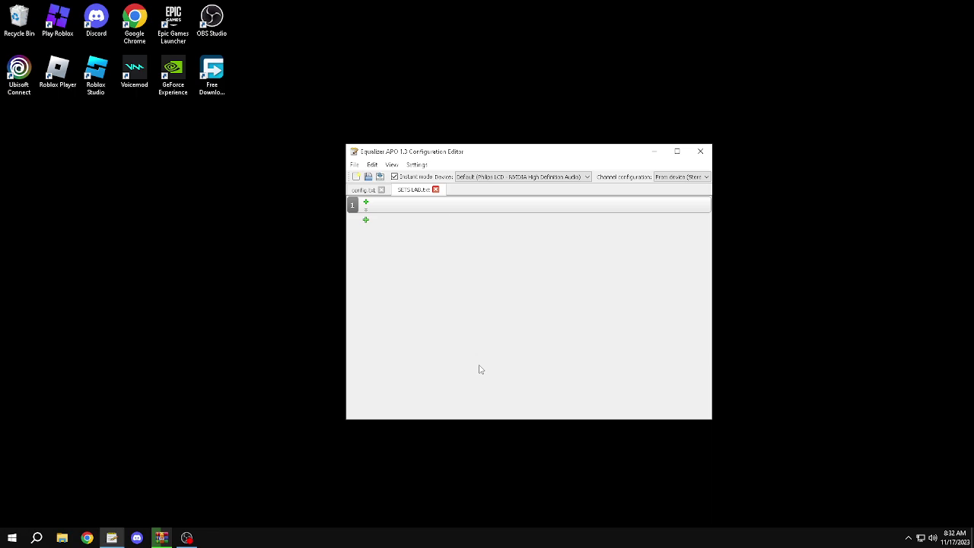
- Add a VST plugin filter loading QuickHaas.dll to SETS LAB.txt
click(366, 203)
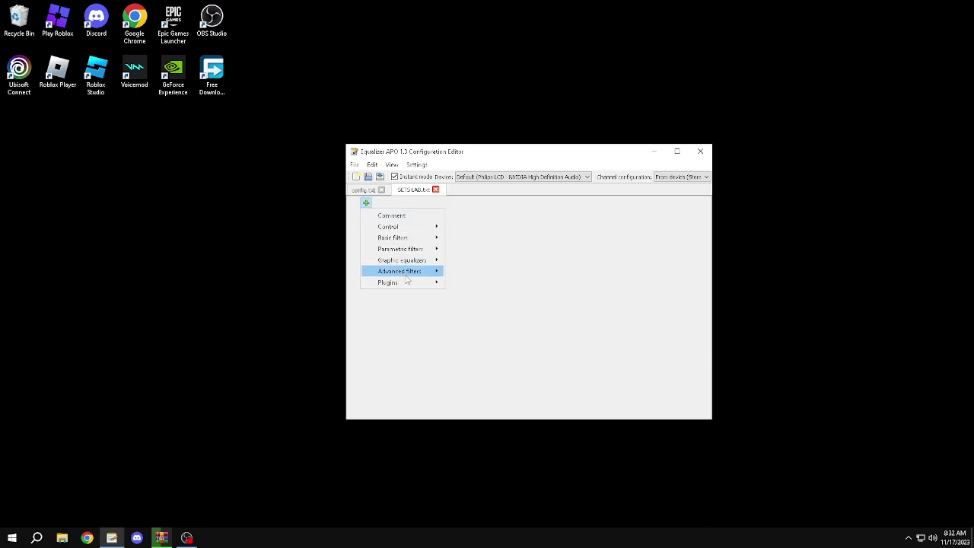
mouse_move(391, 280)
click(470, 281)
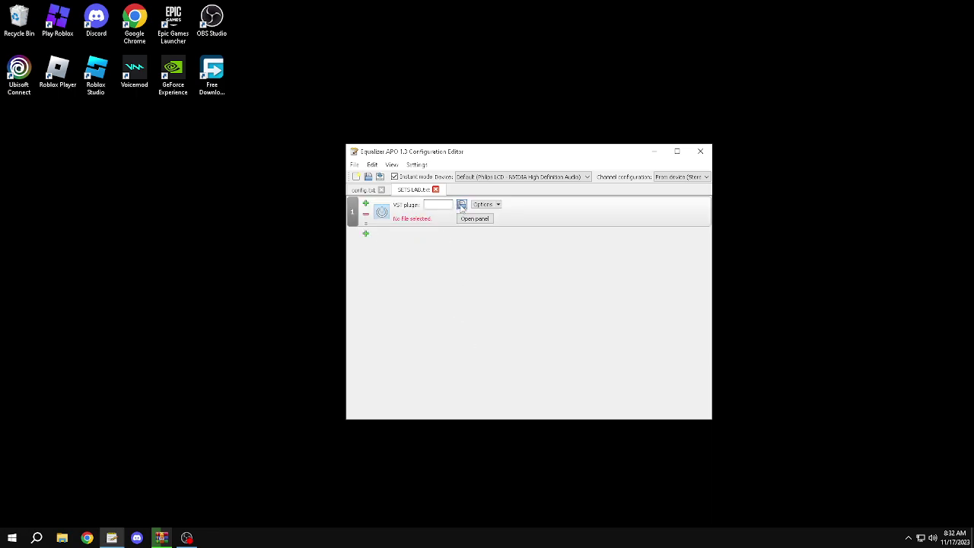
click(461, 205)
text(q)
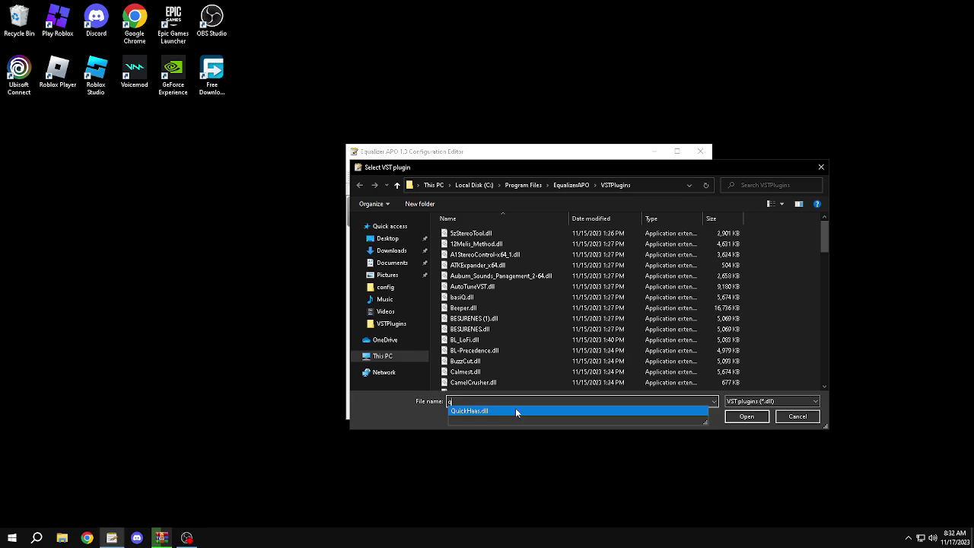
click(515, 411)
click(729, 416)
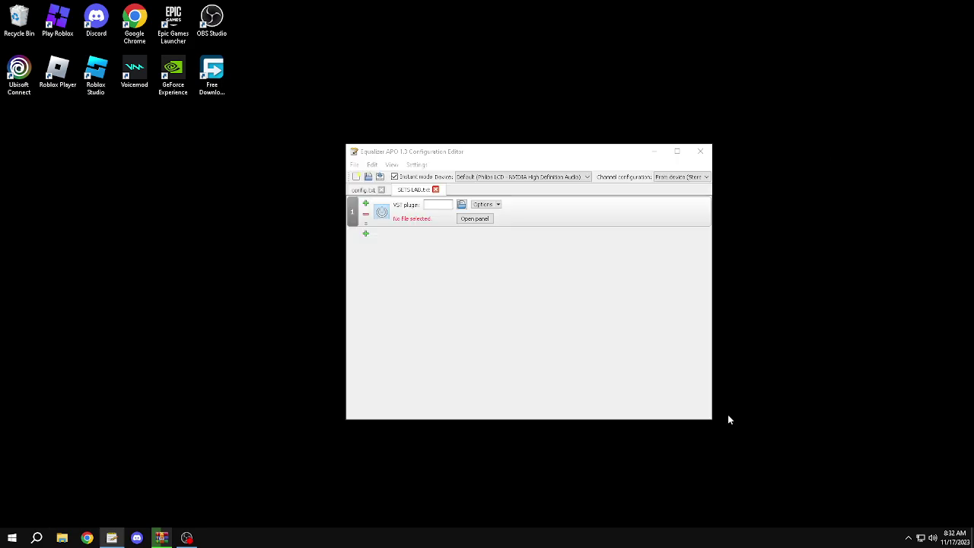
- Set the Quick Haas delay to 10.9ms L, then raise it to 19.0ms L
click(491, 219)
drag(481, 268, 481, 304)
click(560, 355)
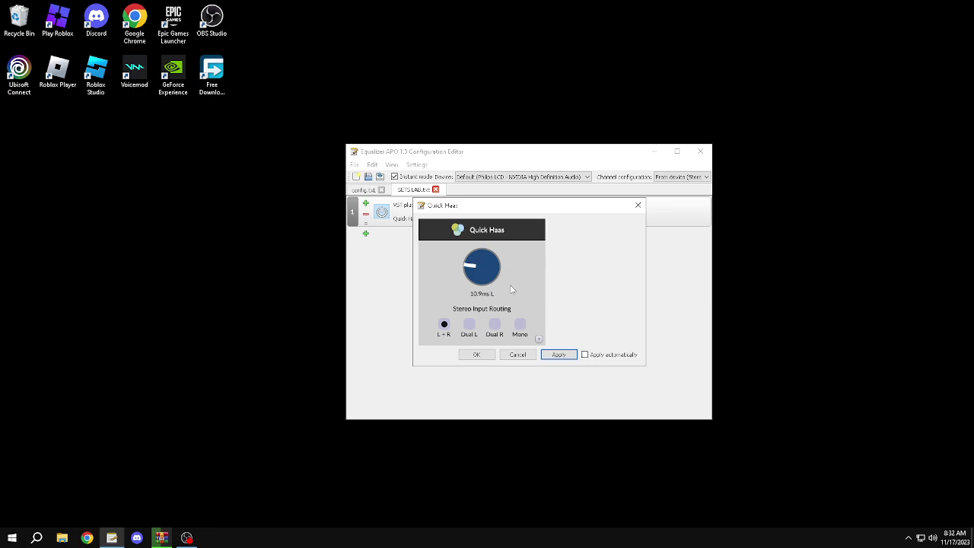
drag(482, 267, 473, 306)
click(555, 356)
- Add a preamplification filter after the Quick Haas plugin
click(637, 205)
click(365, 234)
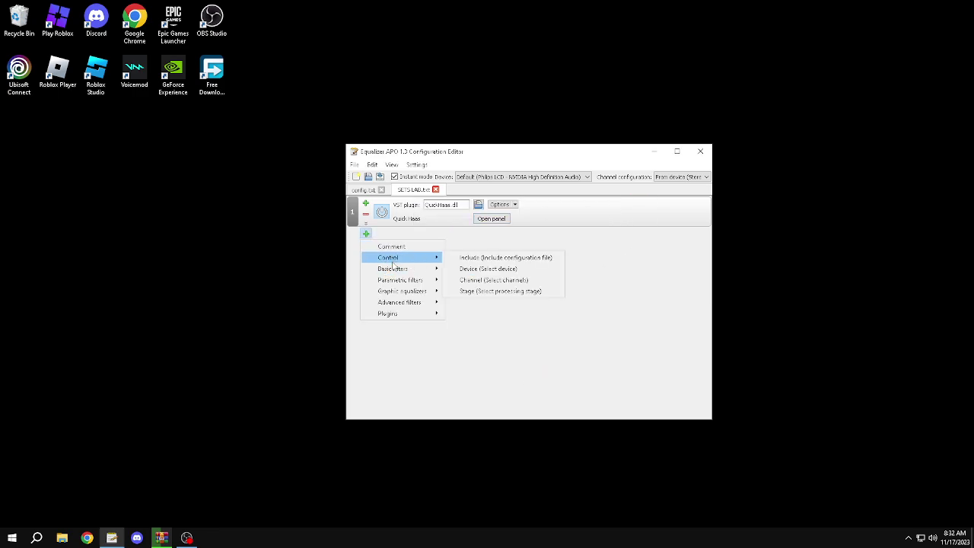
mouse_move(411, 268)
click(457, 269)
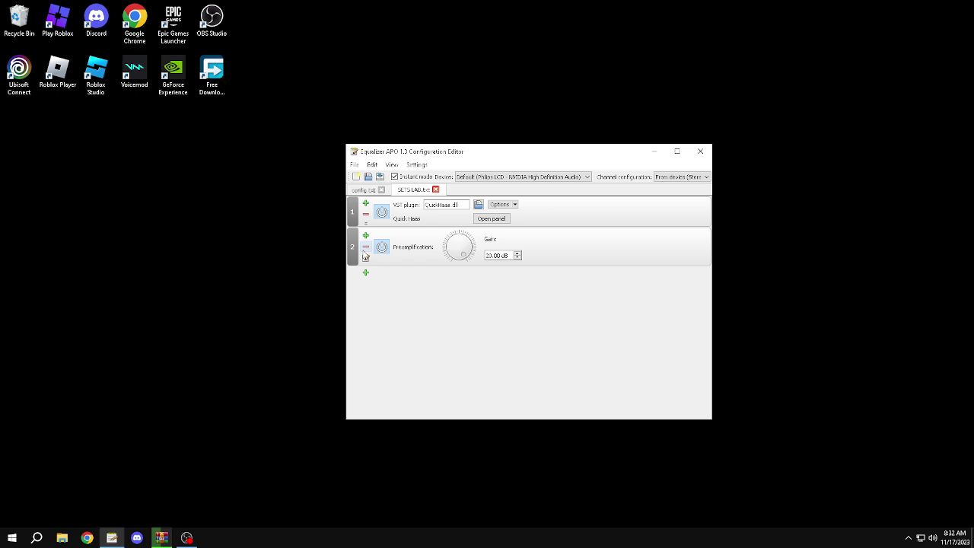
- Change the Quick Haas delay to 07.9ms L and close its controls
click(491, 218)
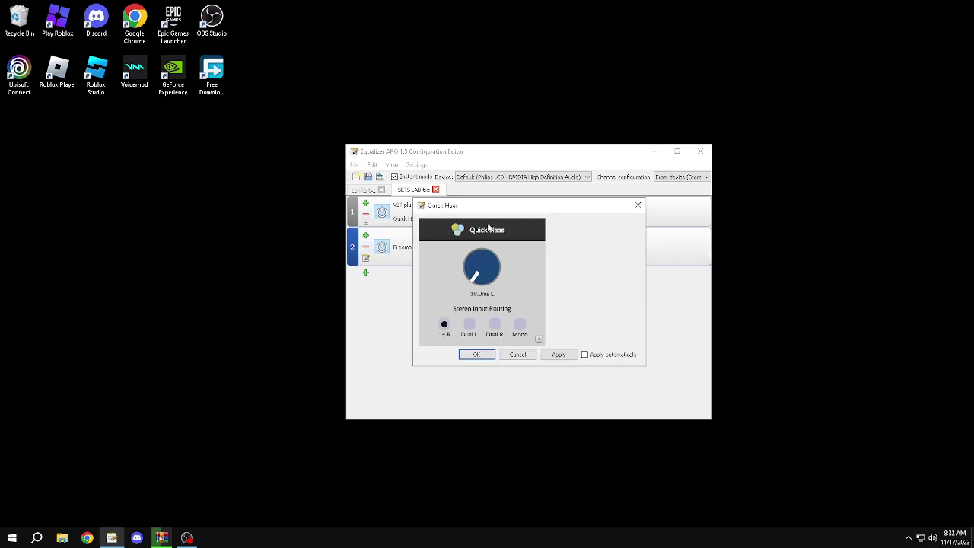
click(558, 354)
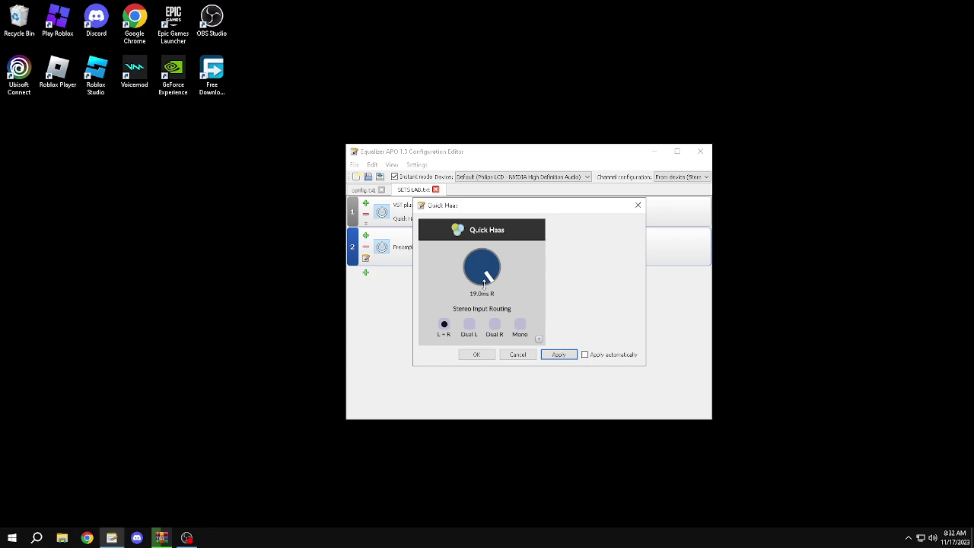
drag(484, 271, 544, 343)
click(476, 355)
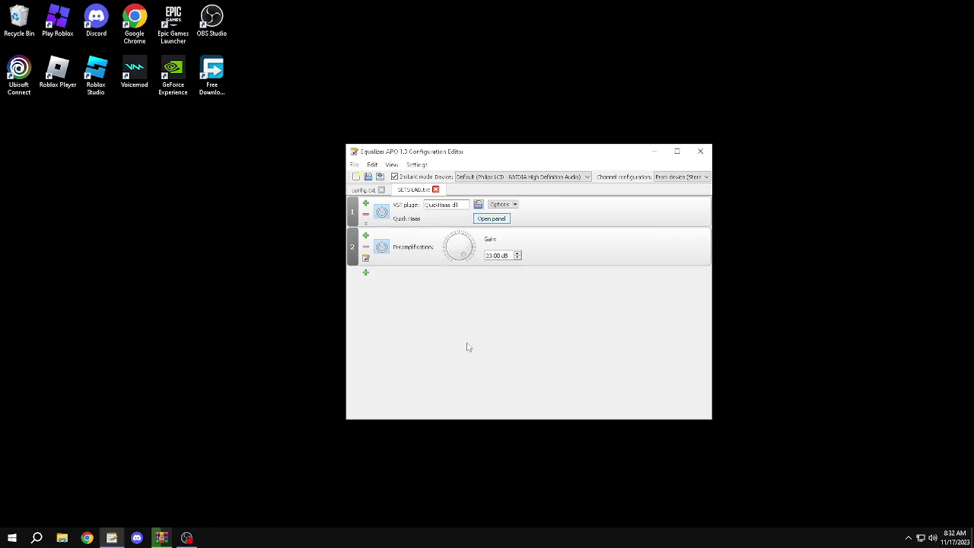
- Remove the Quick Haas plugin and add a VST plugin entry loading Wider.dll
click(365, 214)
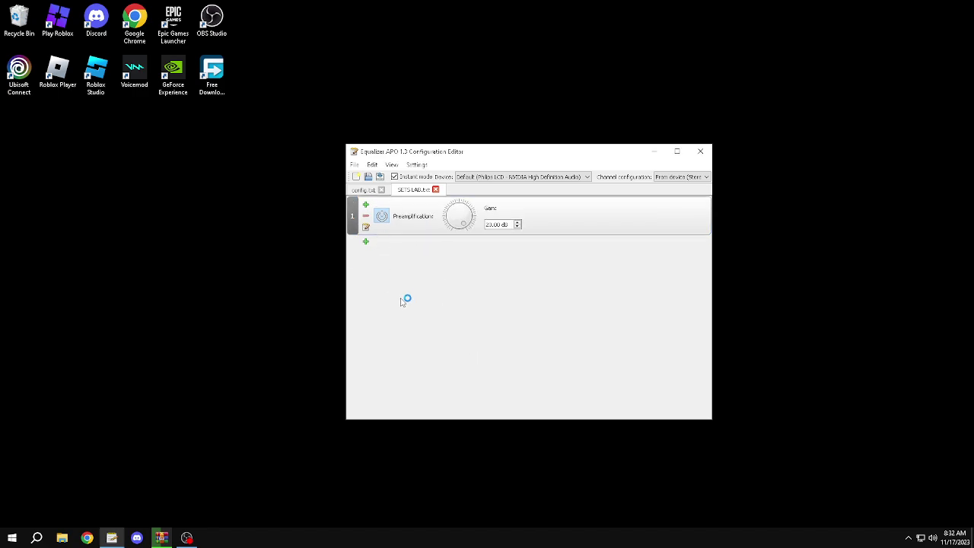
click(365, 242)
mouse_move(415, 323)
click(473, 321)
click(473, 256)
text(w)
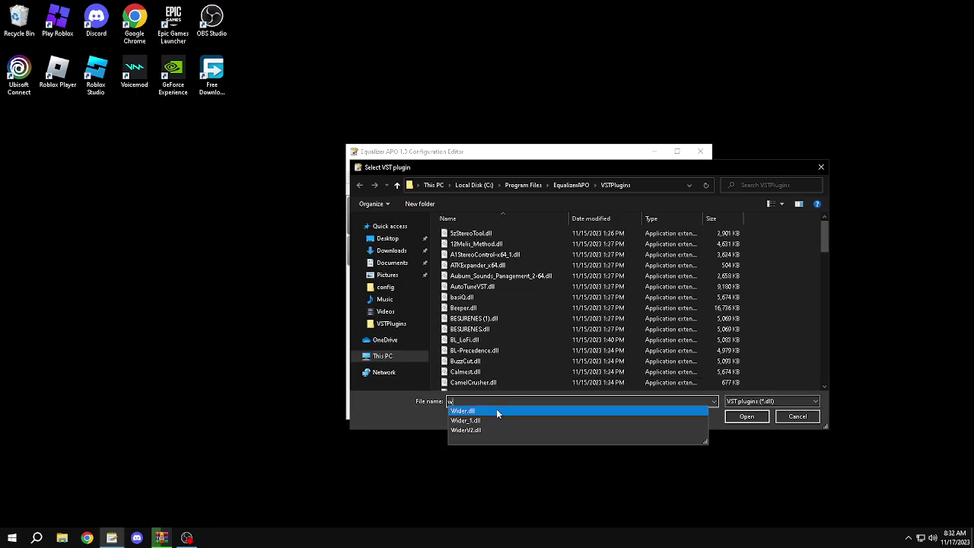
click(747, 416)
click(746, 416)
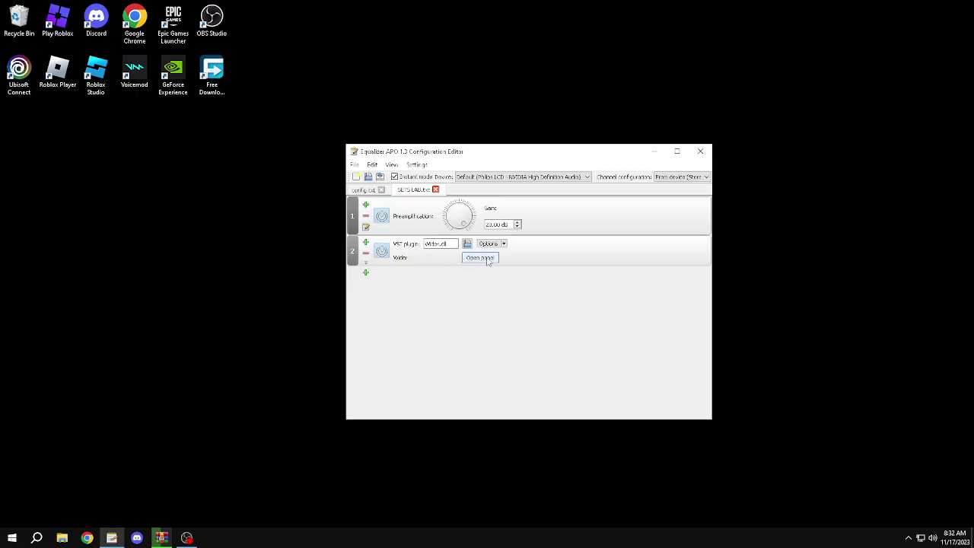
- Set the Wider stereo width to 39%, then raise it to 58%
click(486, 245)
drag(529, 294, 479, 337)
click(613, 353)
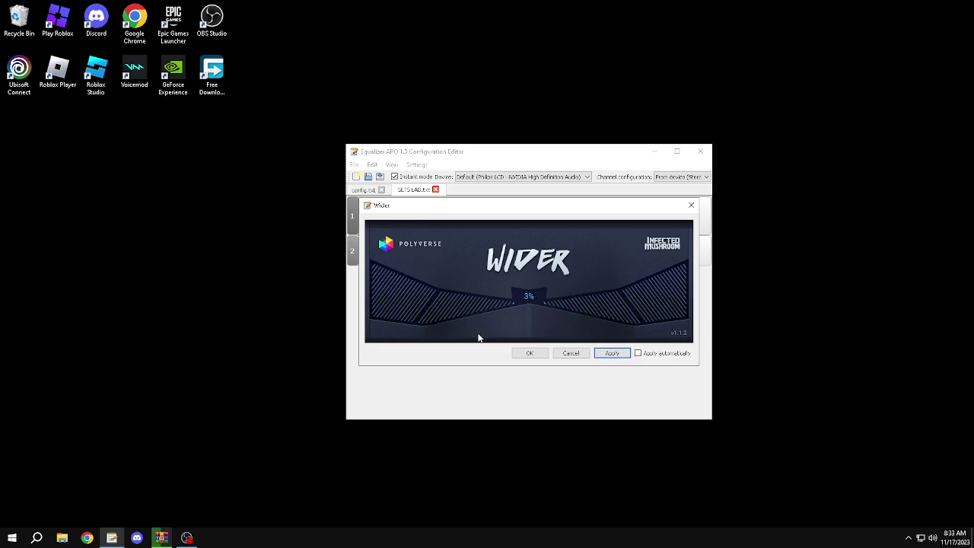
drag(604, 319, 631, 312)
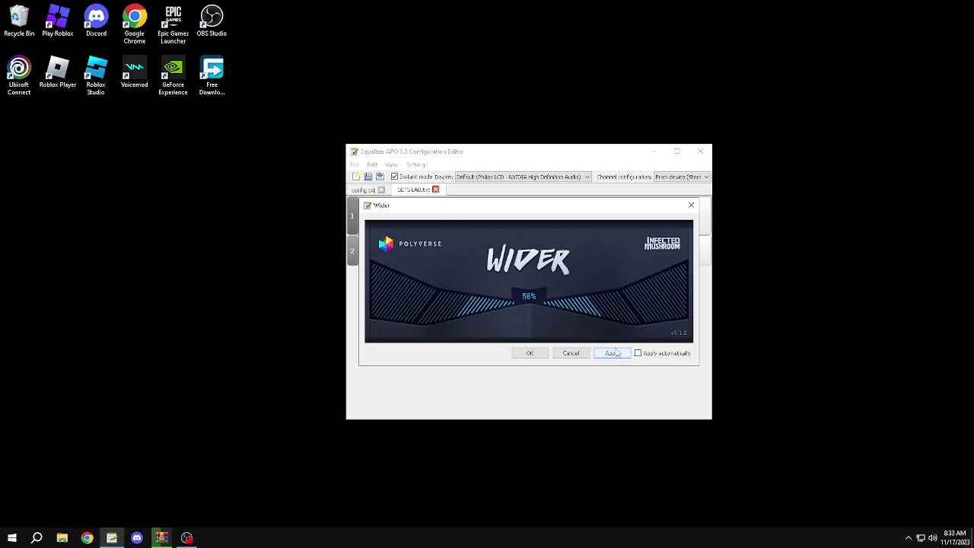
click(571, 353)
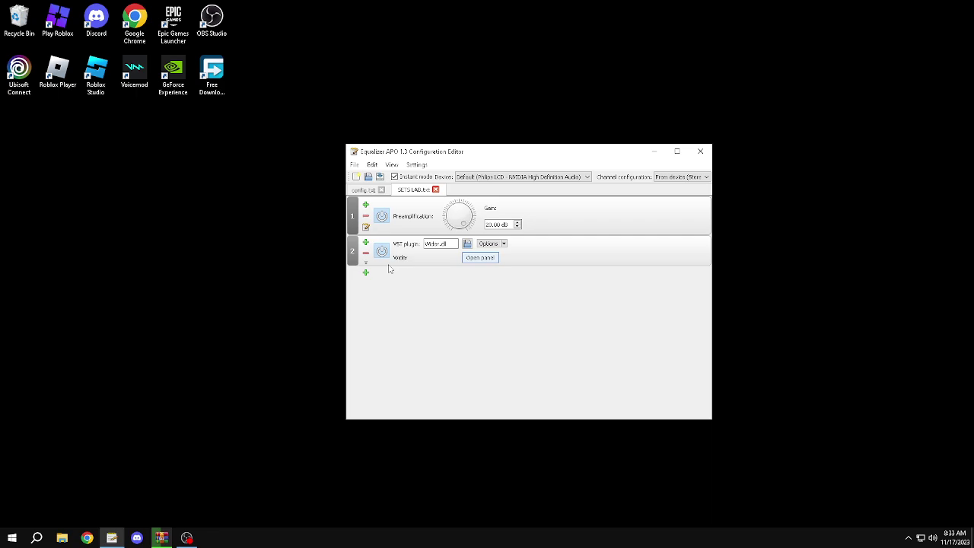
- Replace the Wider plugin with a VST plugin entry loading Panipulator_3.dll
click(365, 252)
click(365, 242)
mouse_move(402, 322)
click(468, 322)
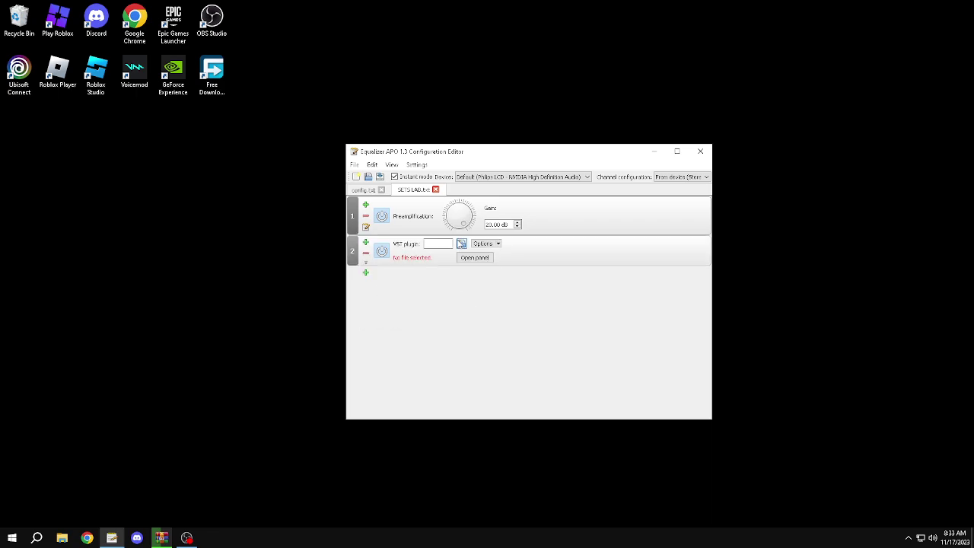
click(461, 243)
text(pan)
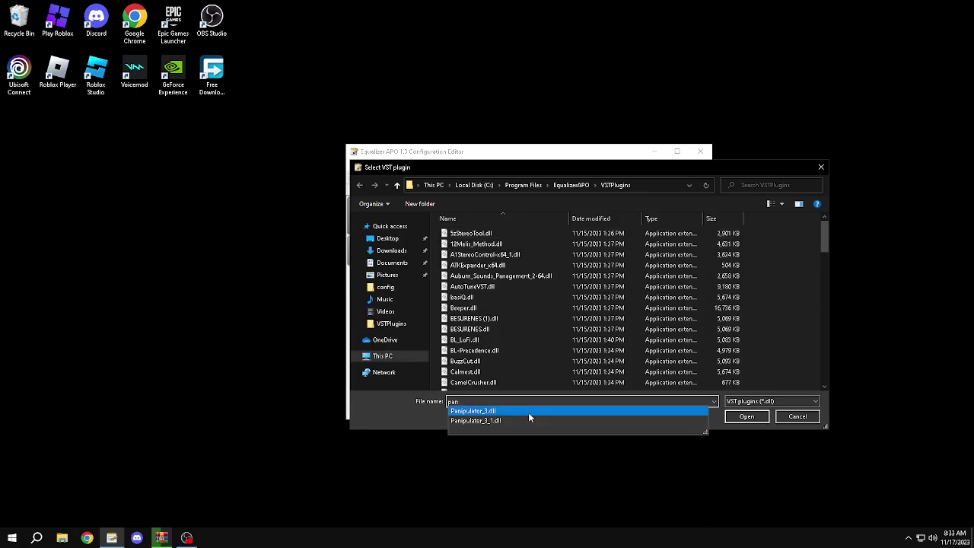
click(528, 411)
key(Return)
- Run Panipulator in demo mode and turn on input channel swap and phase invert
click(501, 259)
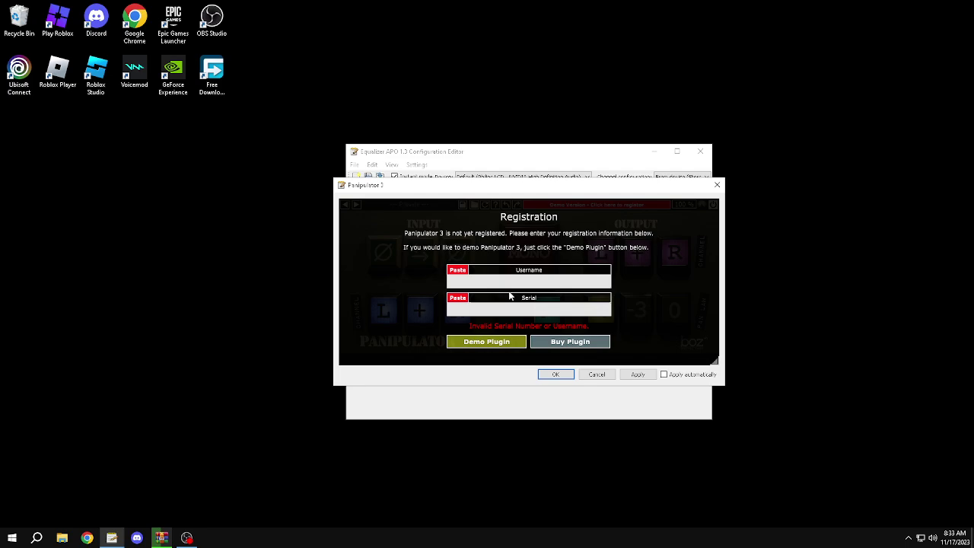
click(490, 338)
click(430, 257)
click(469, 261)
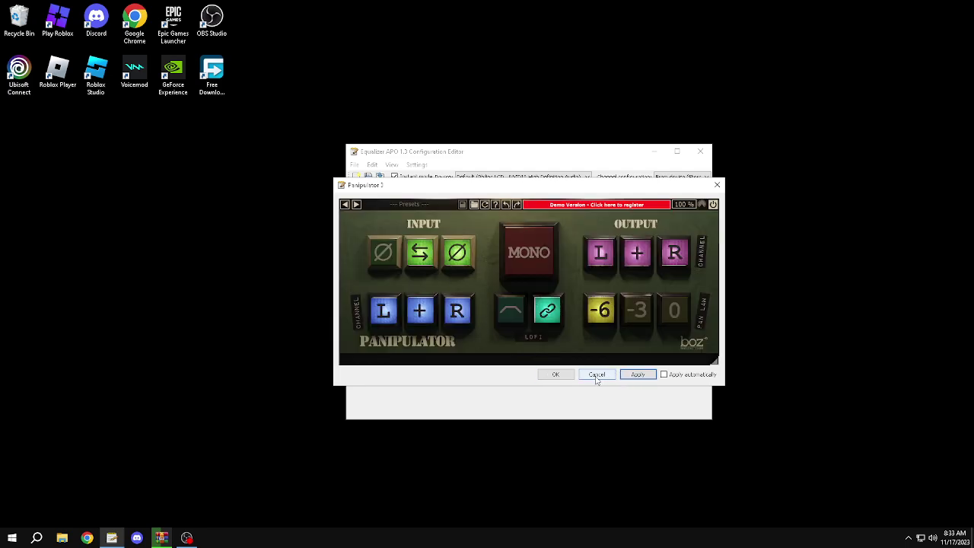
- Set Panipulator's pan law to 0, route output to left only, and clear right-input phase invert
click(639, 319)
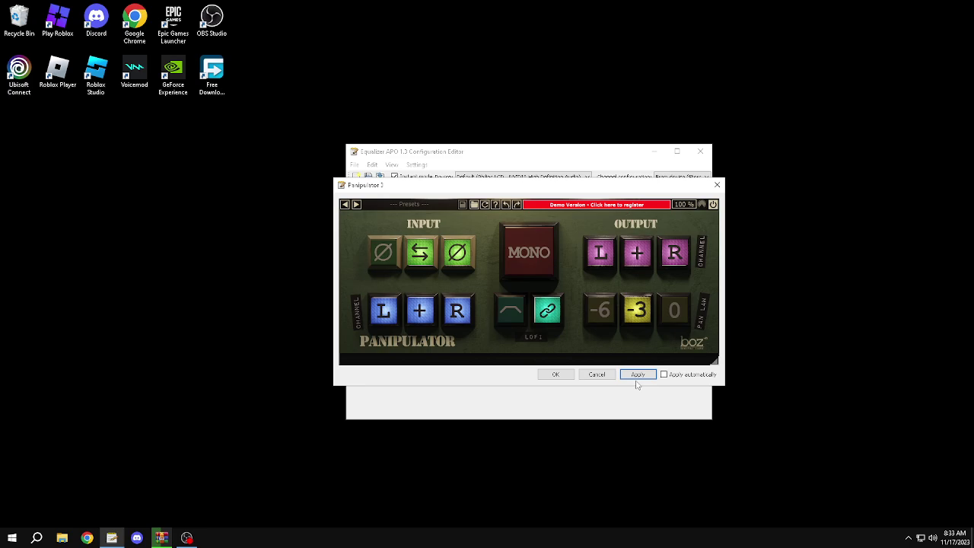
click(673, 312)
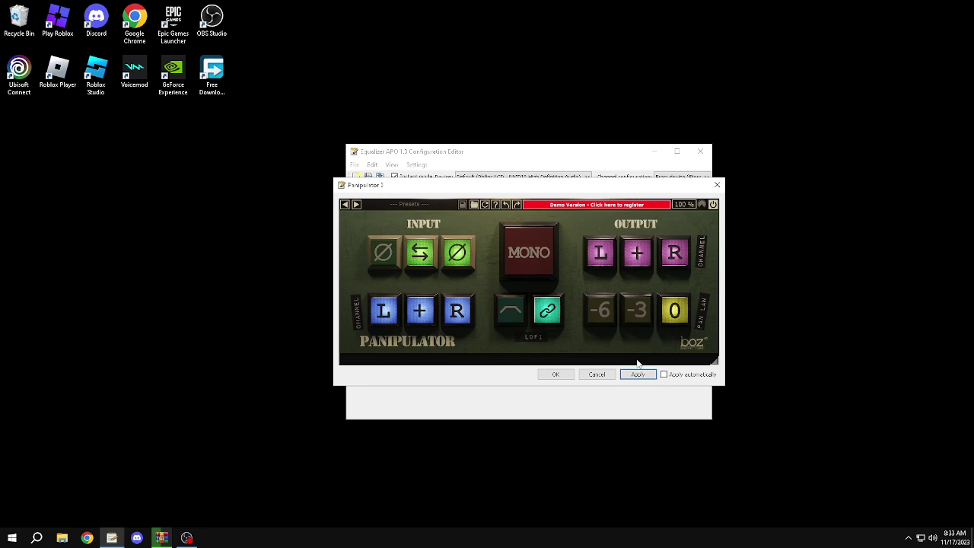
click(603, 251)
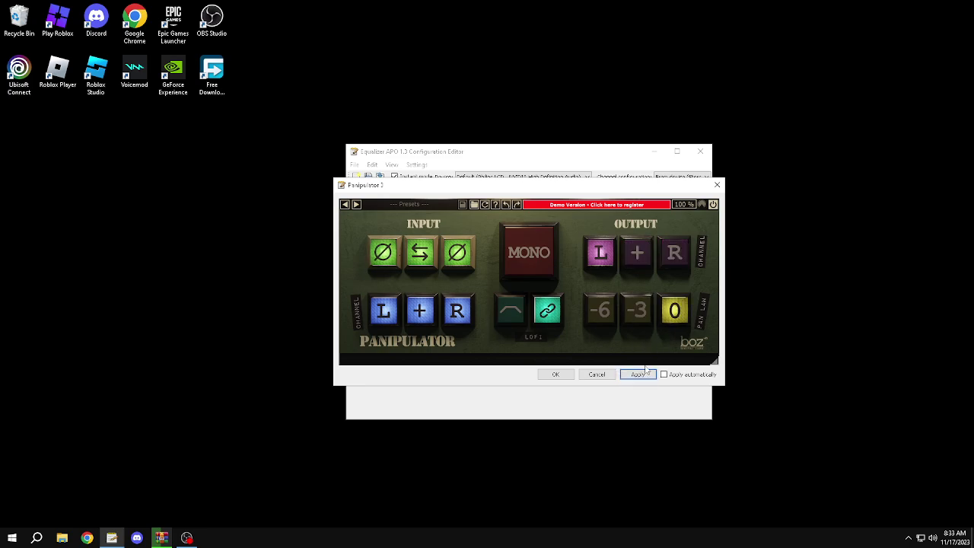
click(458, 264)
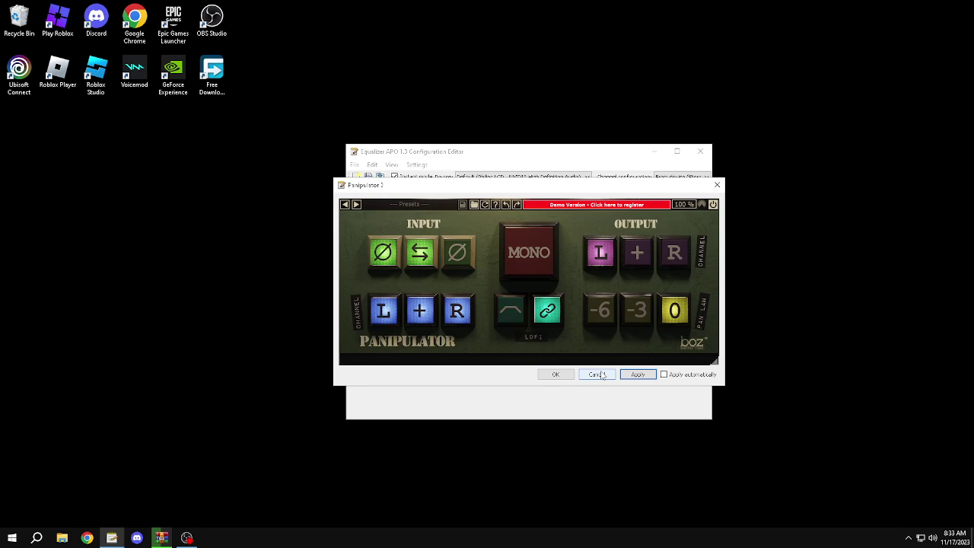
click(595, 375)
- Disable and remove Panipulator, then add a VST plugin entry loading basiQ.dll
click(382, 251)
click(365, 250)
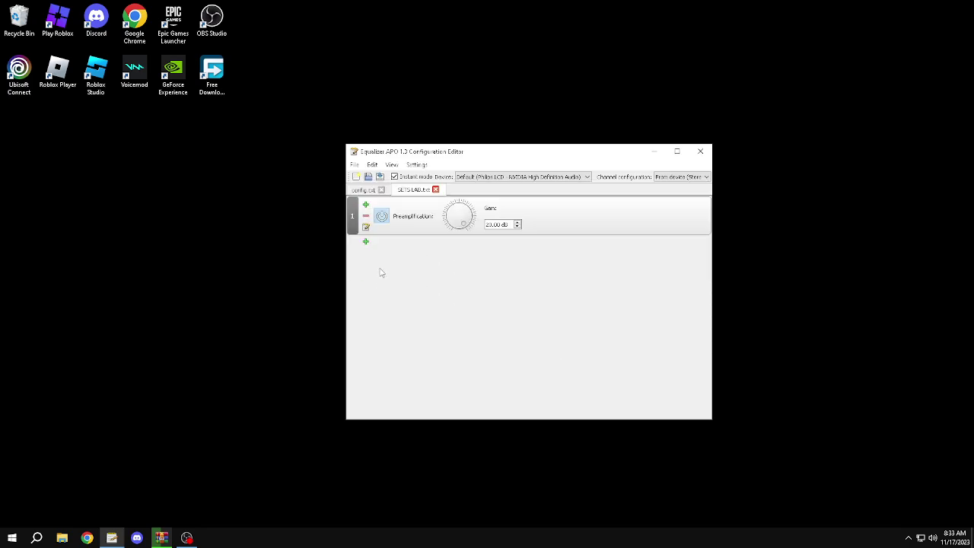
click(366, 242)
mouse_move(395, 321)
click(473, 322)
click(460, 242)
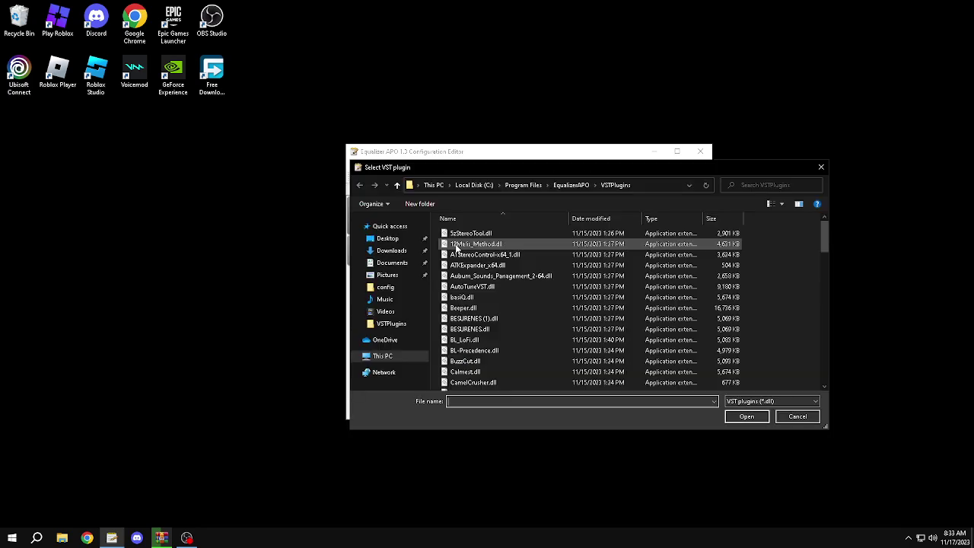
text(bas)
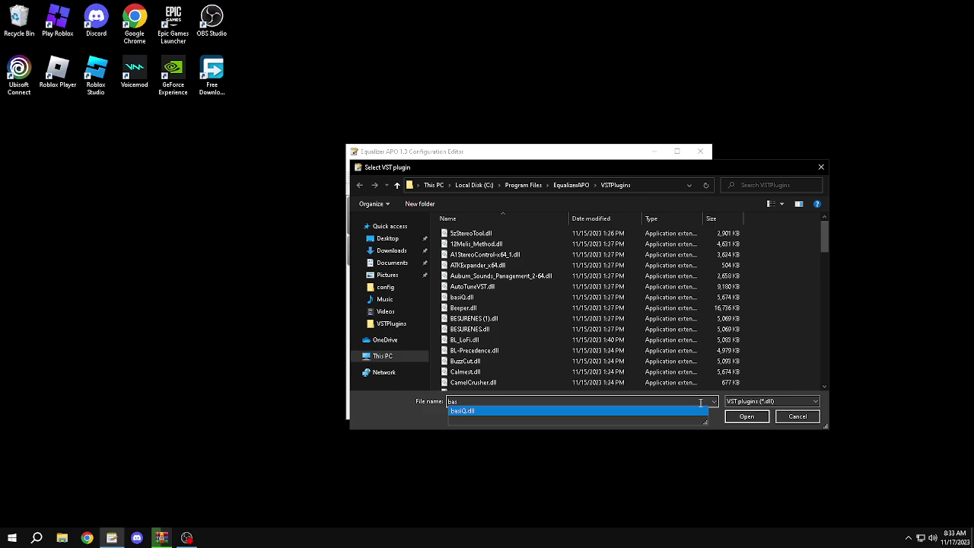
click(700, 411)
click(746, 416)
- Turn on Apply automatically in the basiQ plugin panel
click(483, 257)
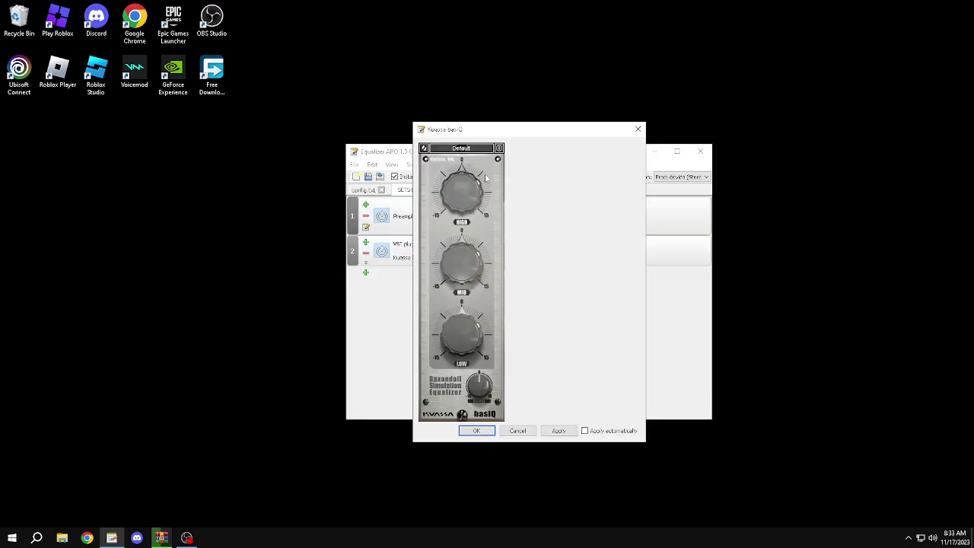
click(468, 150)
click(544, 158)
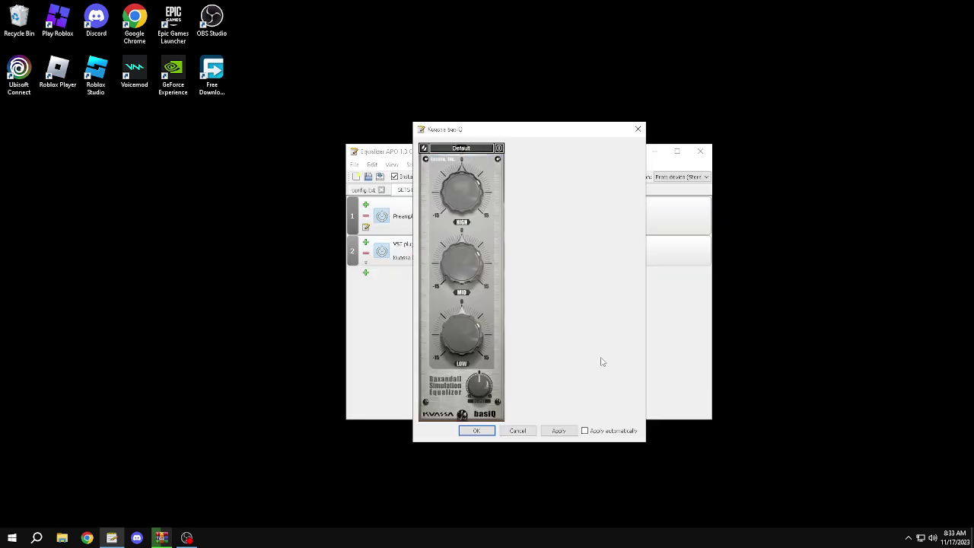
click(586, 431)
- Audition the basiQ presets Bass OK, Kick It, Guitar Face, Nice Vocal and Sweet Vocal
click(460, 149)
click(459, 167)
click(460, 149)
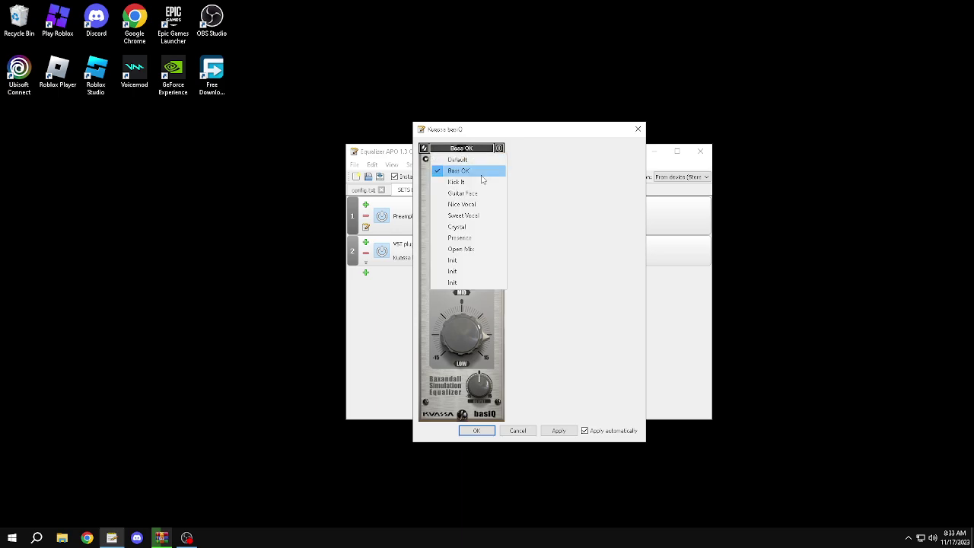
click(473, 181)
click(469, 151)
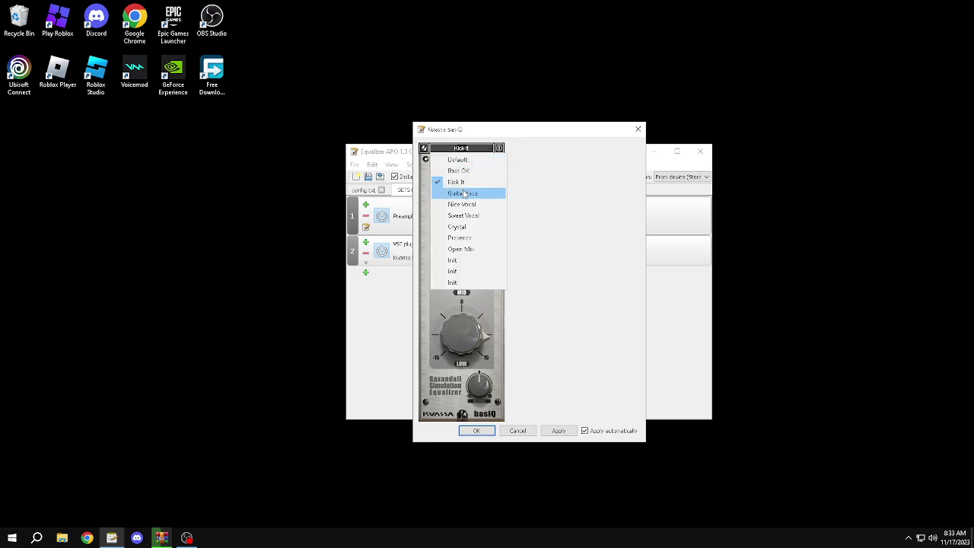
click(464, 194)
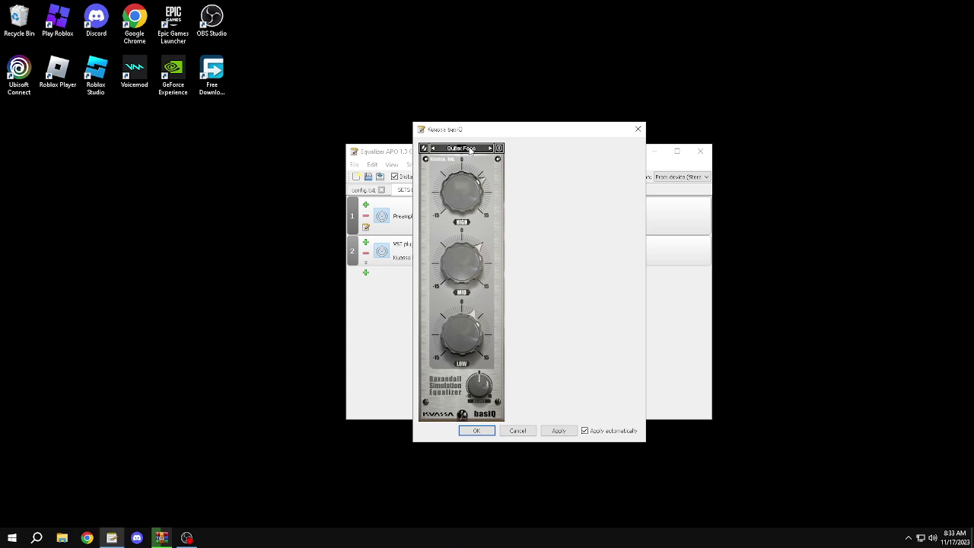
click(469, 149)
click(467, 209)
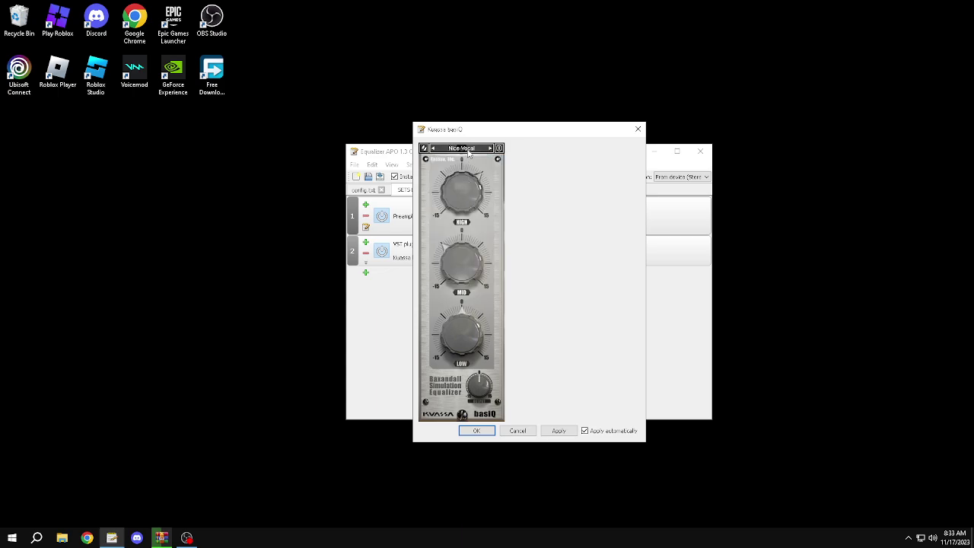
click(468, 150)
click(467, 216)
- Audition the Crystal, Presence and Open Mix presets, finishing on Init
click(470, 150)
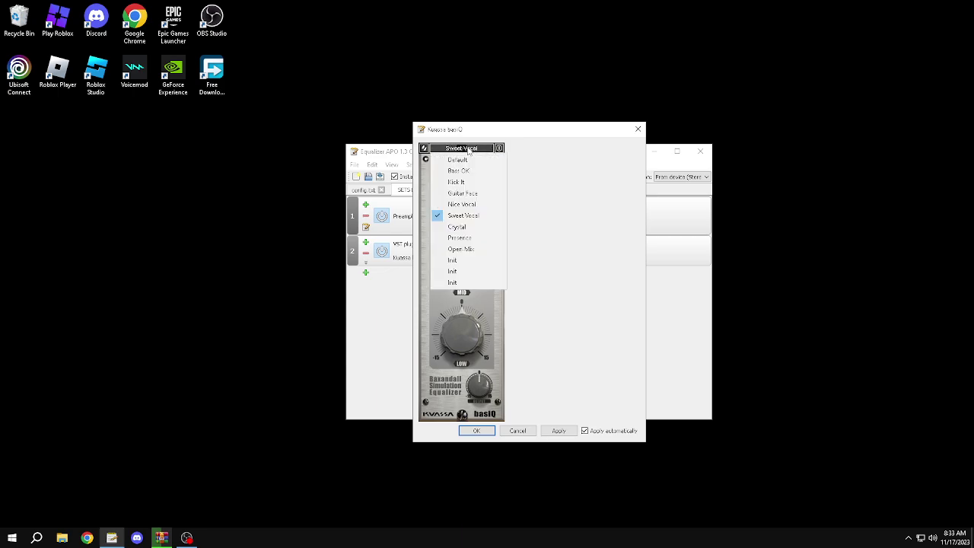
click(473, 228)
click(467, 151)
click(465, 237)
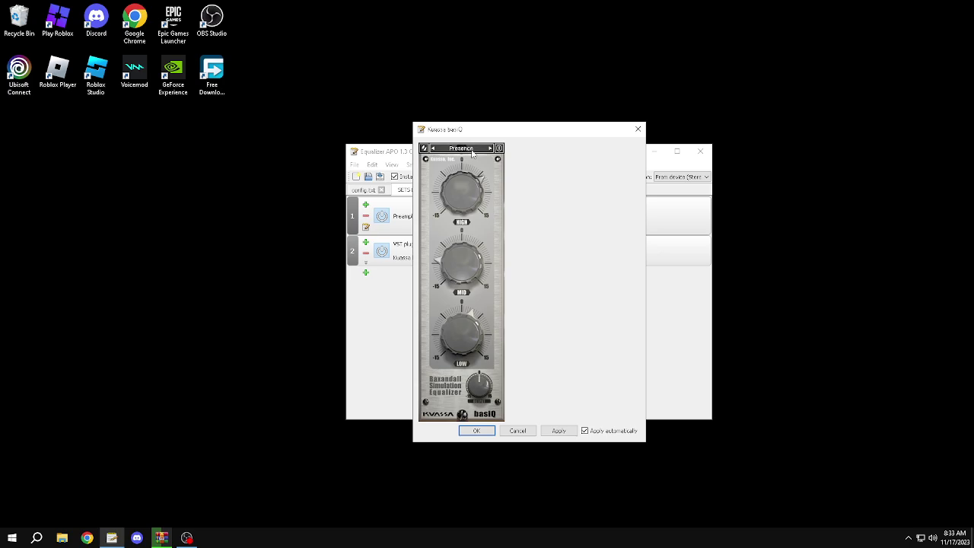
click(472, 150)
click(460, 250)
click(479, 151)
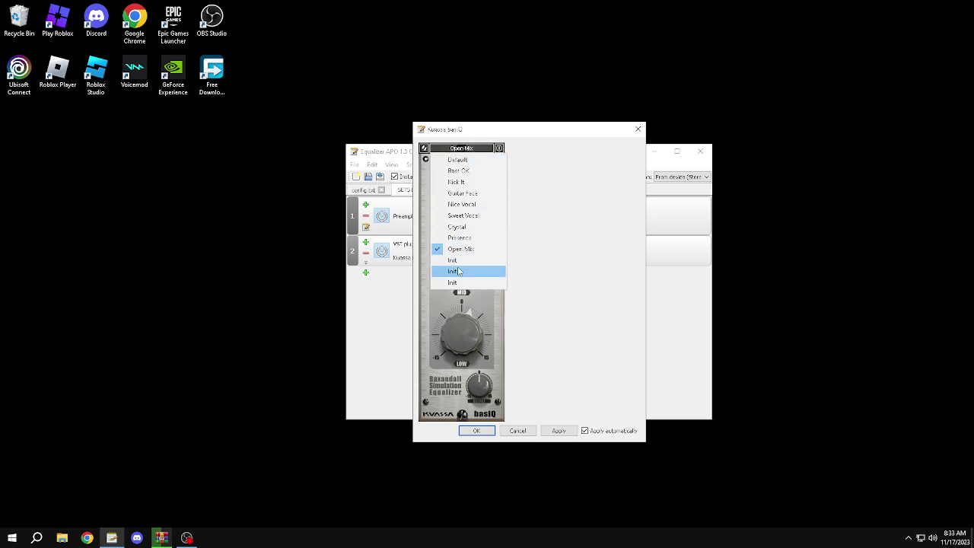
click(459, 271)
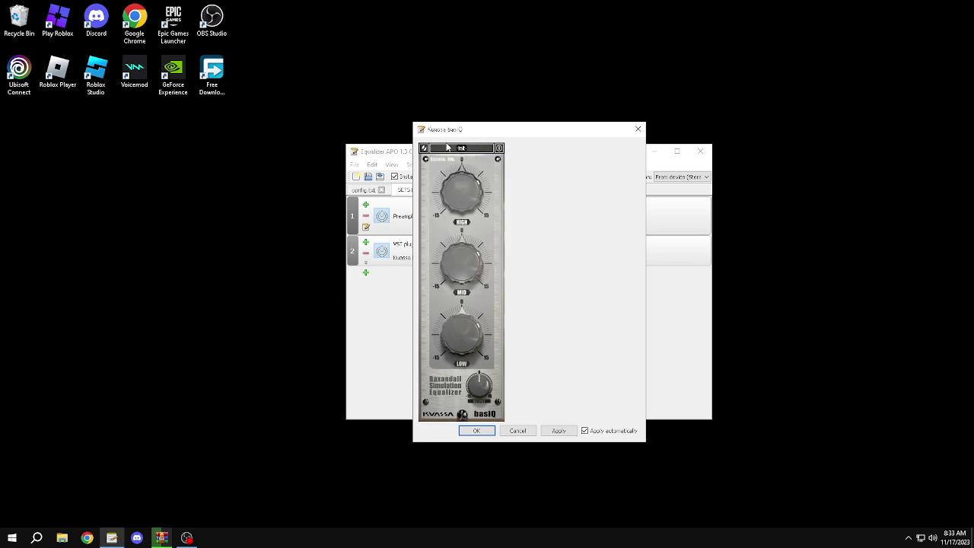
click(448, 147)
click(461, 261)
- Replace the basiQ plugin entry with a VST plugin loading DeeCrystal.dll
click(638, 128)
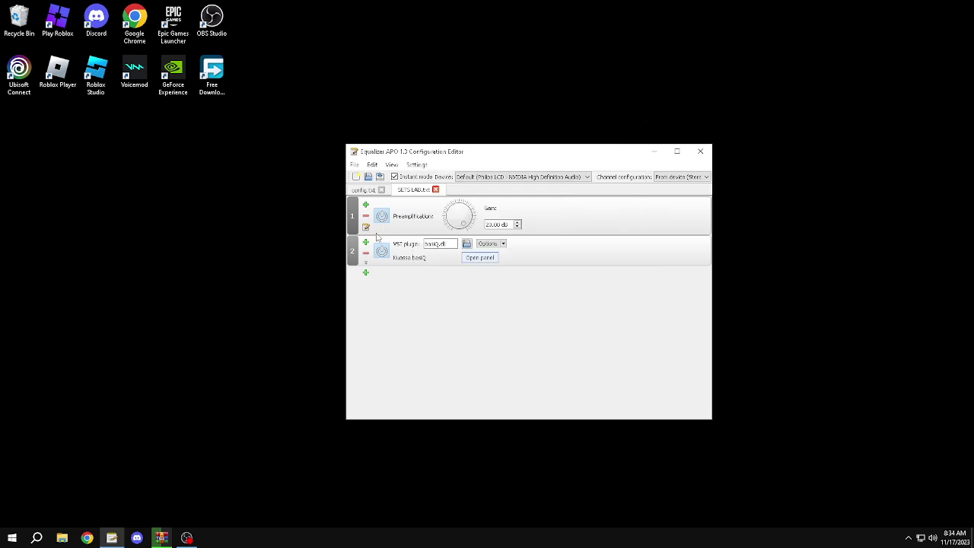
click(365, 252)
click(366, 242)
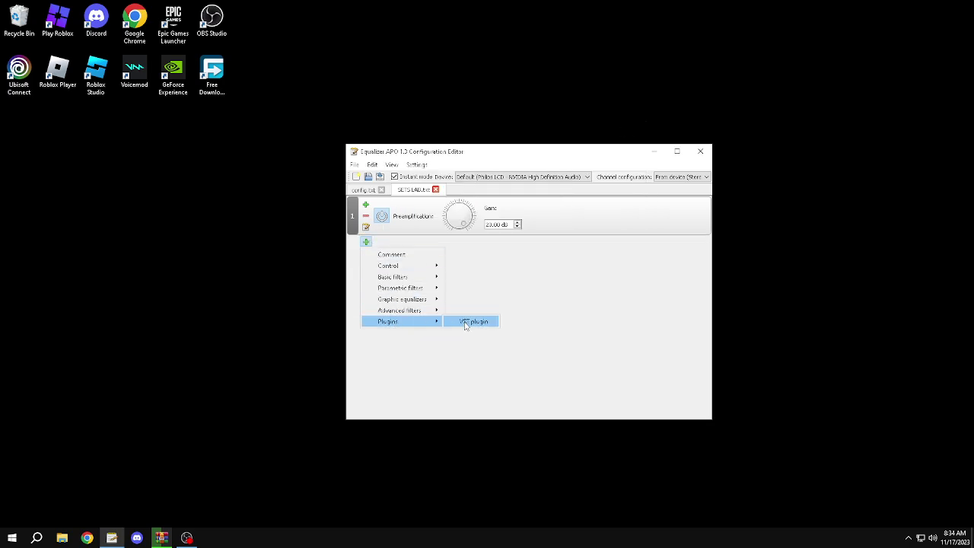
click(468, 321)
click(462, 245)
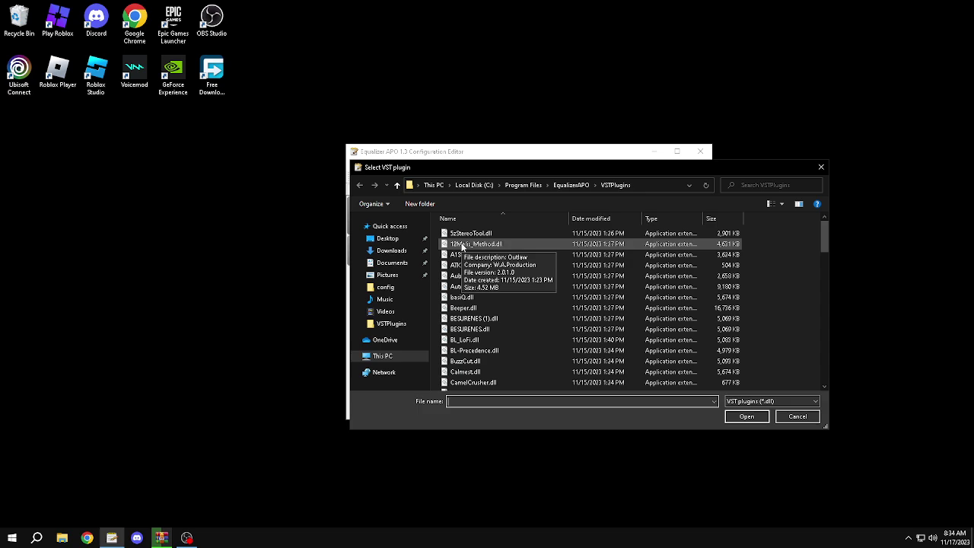
scroll(533, 308, down, 3)
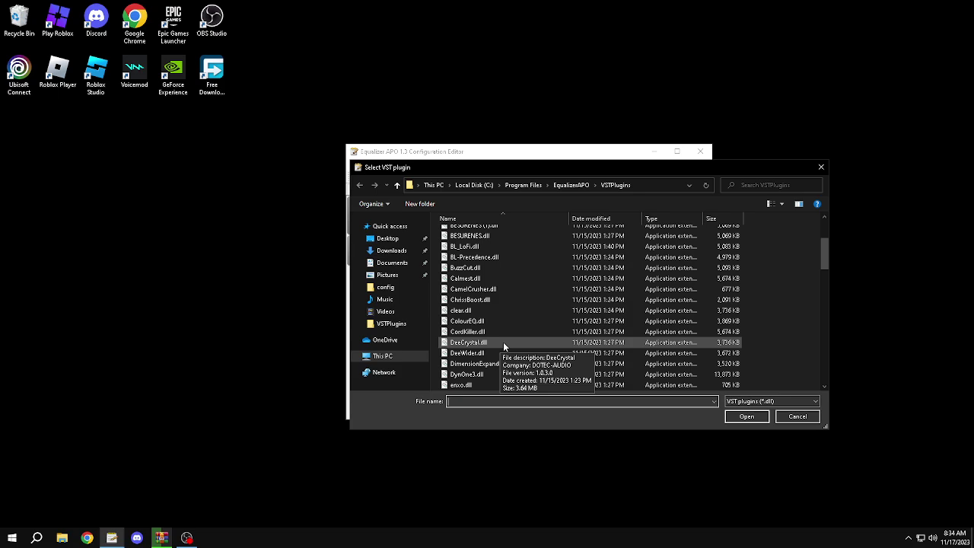
double_click(502, 342)
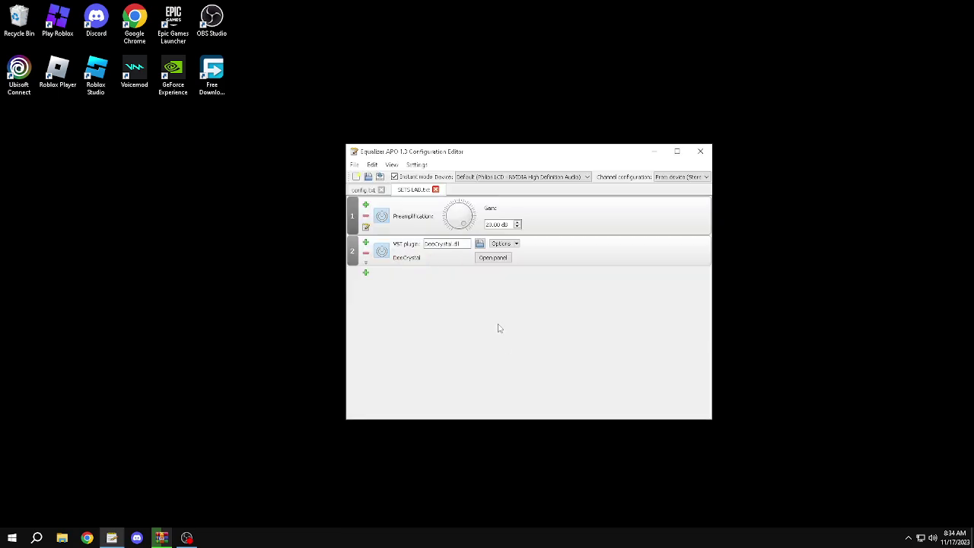
click(494, 258)
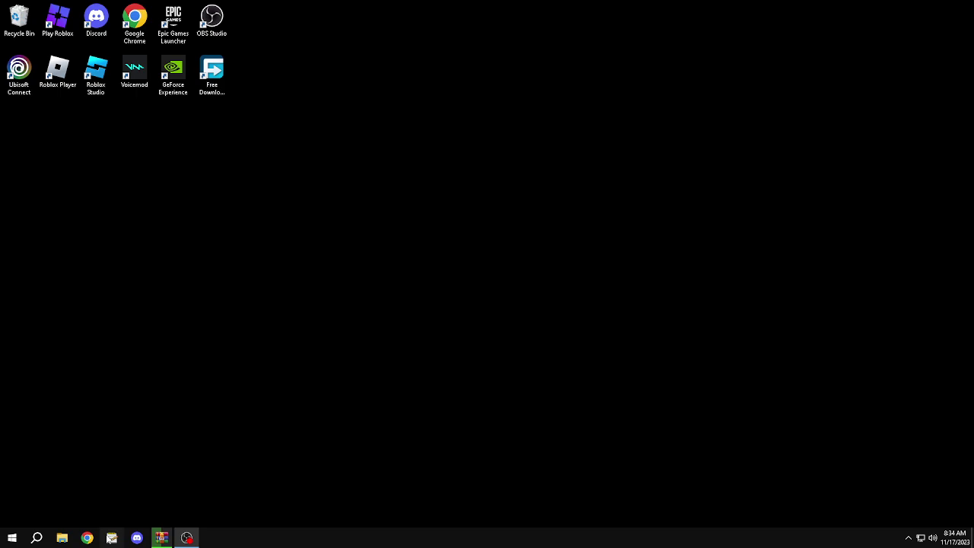
- Set DeeCrystal Phase 1 to 86.6 and Phases 2 and 3 to 100.0, then accept with OK
click(614, 302)
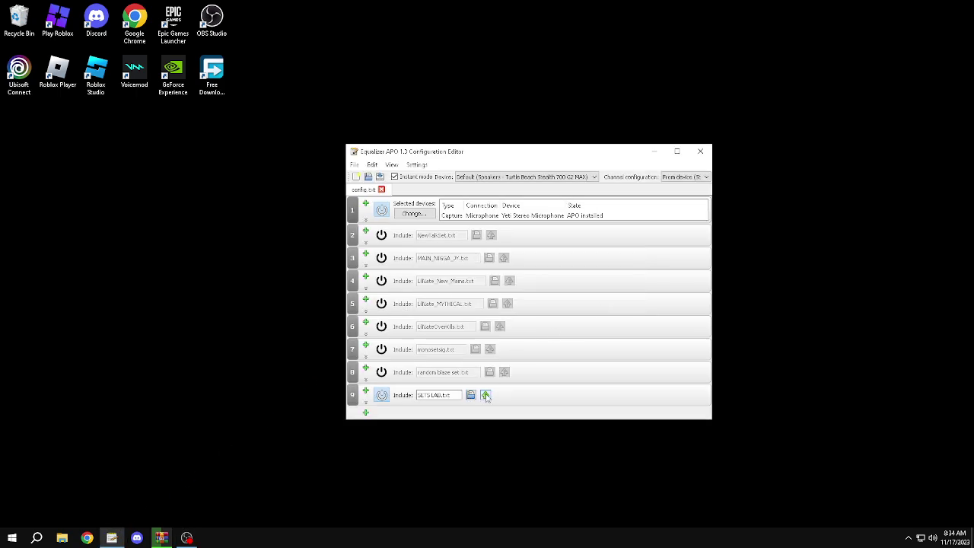
click(493, 257)
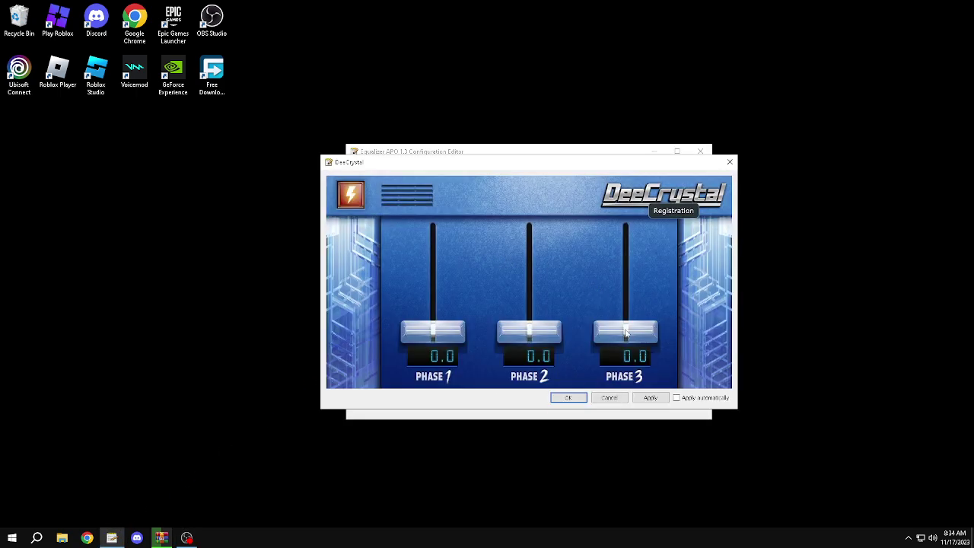
drag(625, 334, 628, 303)
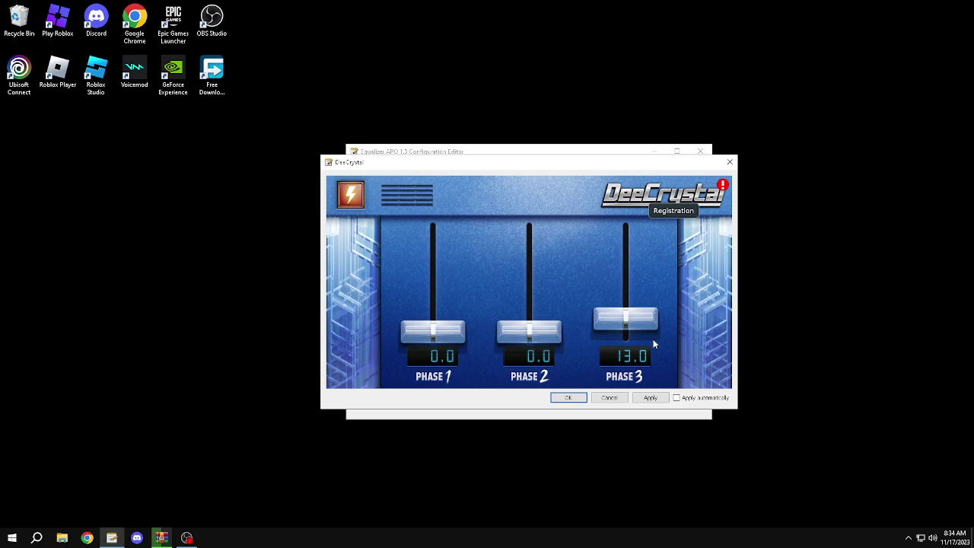
click(647, 399)
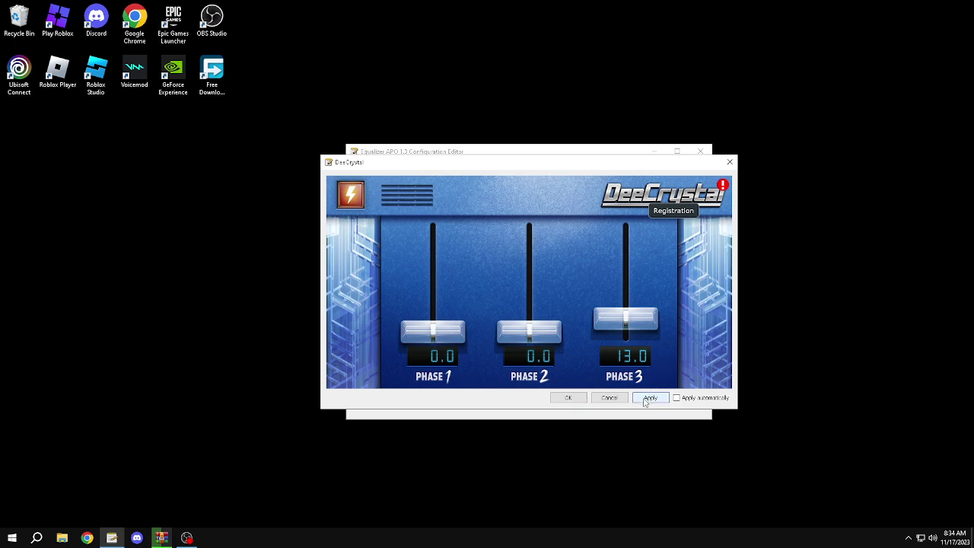
drag(456, 335, 438, 228)
drag(635, 328, 656, 236)
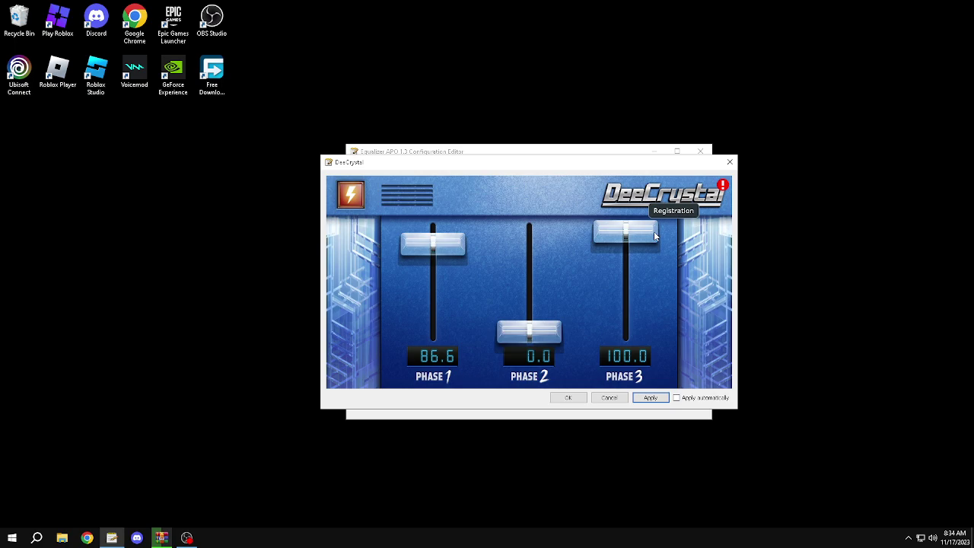
drag(533, 331, 645, 96)
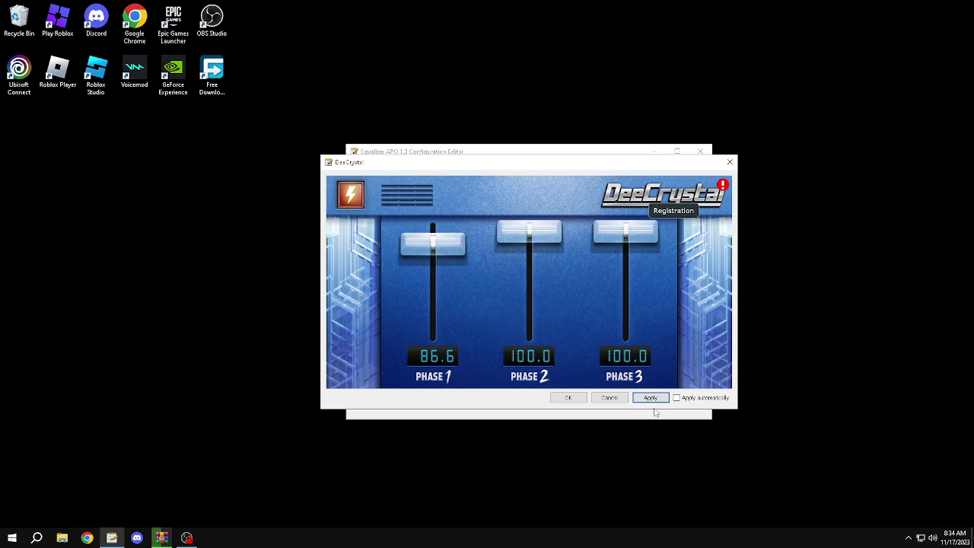
click(568, 397)
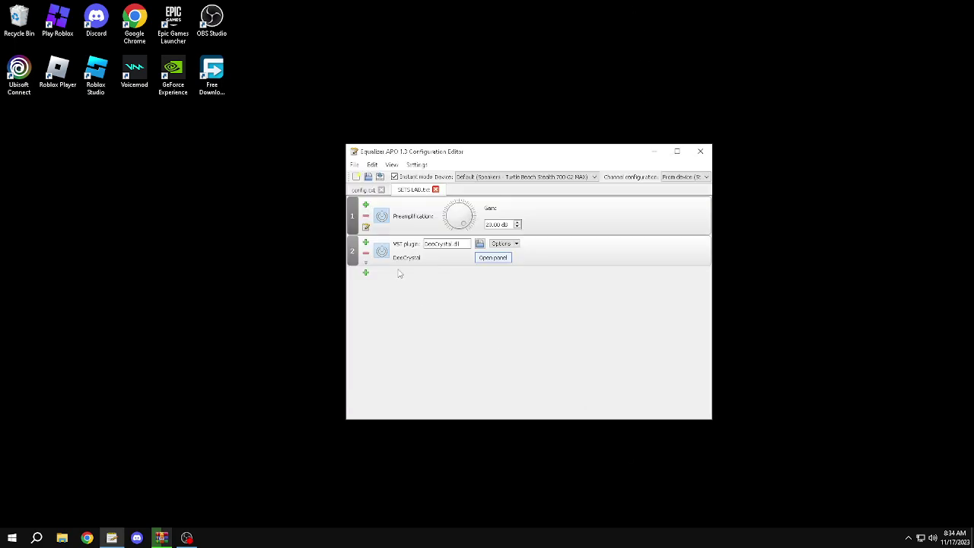
- Replace the DeeCrystal plugin with a VST plugin entry loading DeeWider.dll
click(365, 252)
click(366, 242)
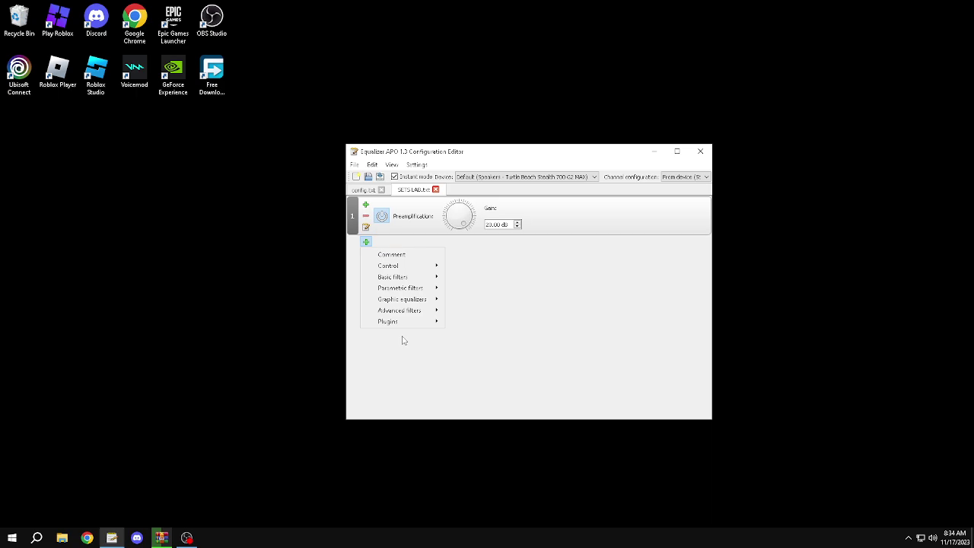
mouse_move(410, 321)
click(475, 321)
text(d)
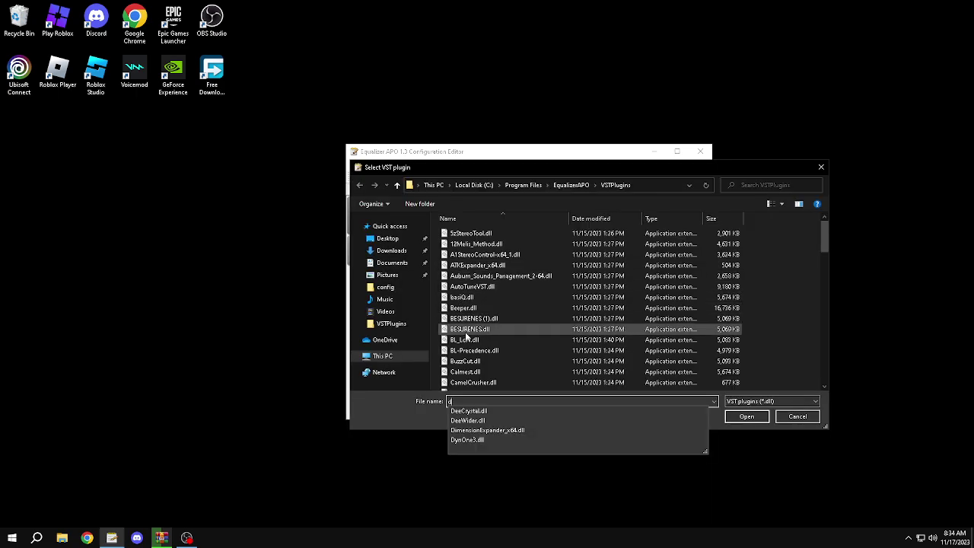
text(e)
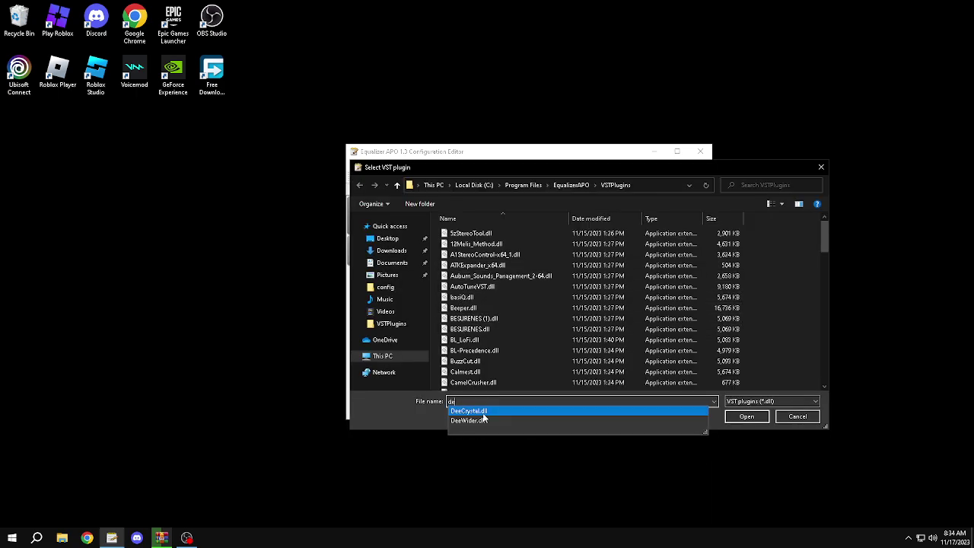
click(730, 418)
- Raise the DeeWider width amount and enable Apply automatically
click(490, 260)
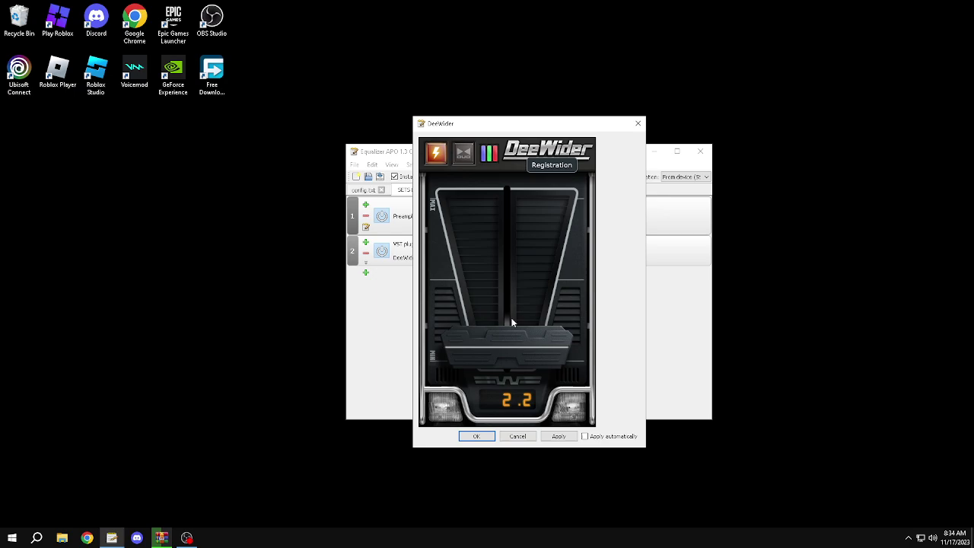
drag(511, 323, 538, 292)
click(559, 436)
click(559, 435)
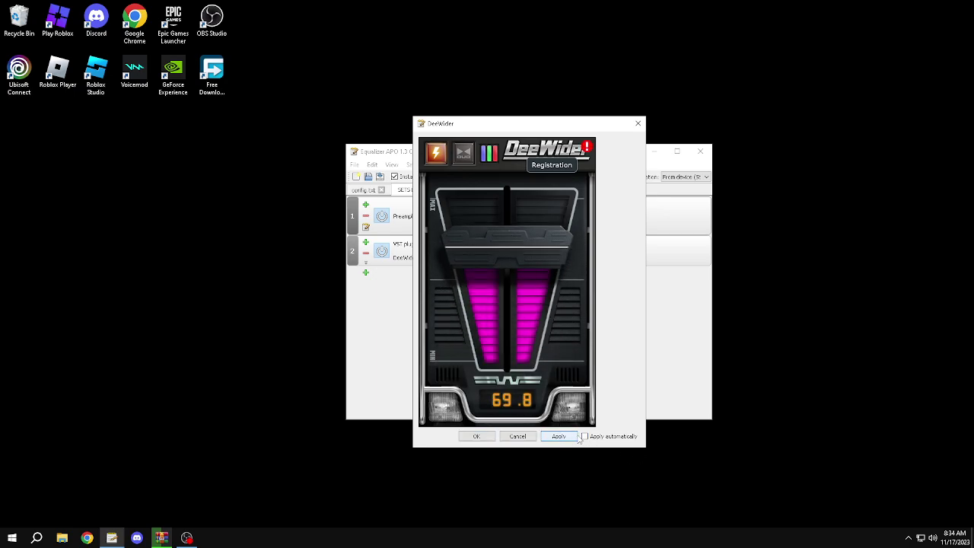
click(584, 436)
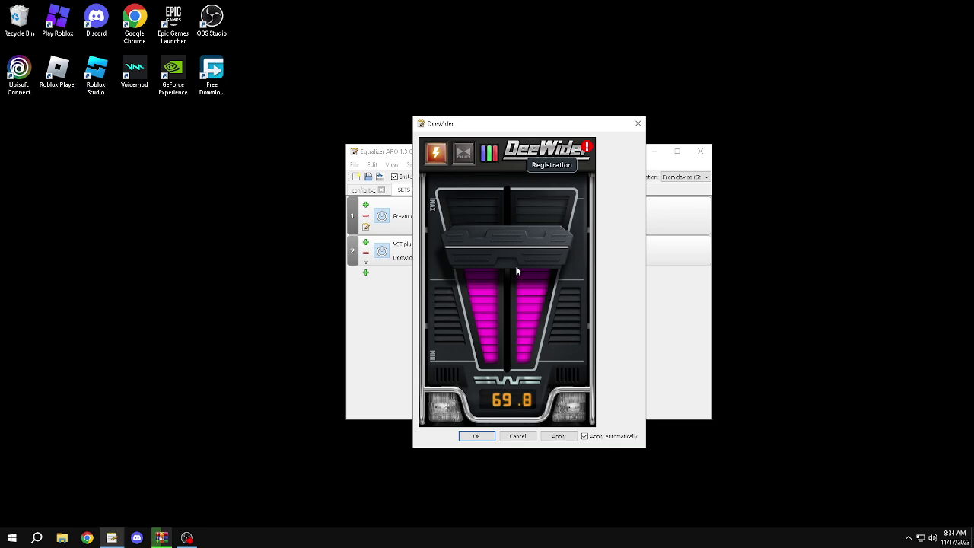
- Try DeeWider width at 100, 39 and about 91 with DUO mode on and off, then accept
drag(515, 271, 521, 188)
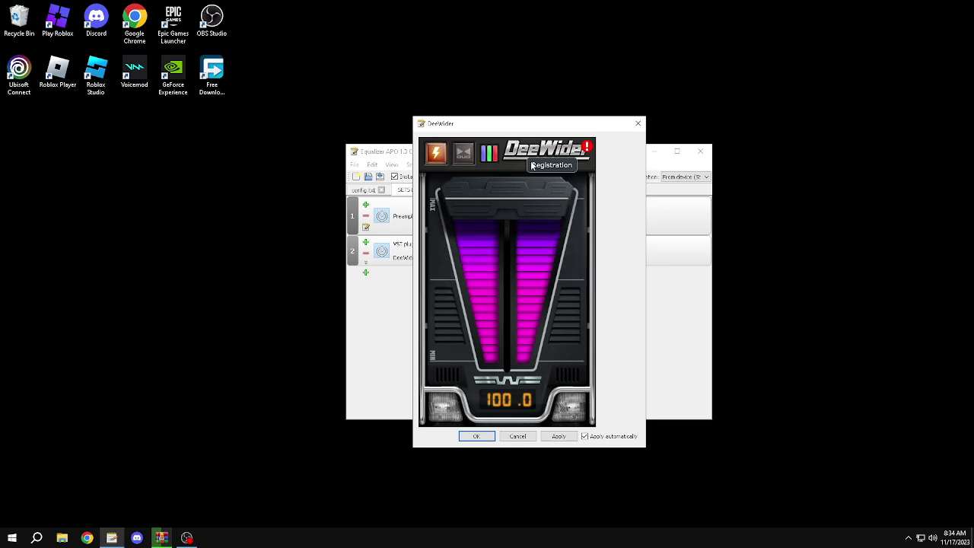
click(464, 156)
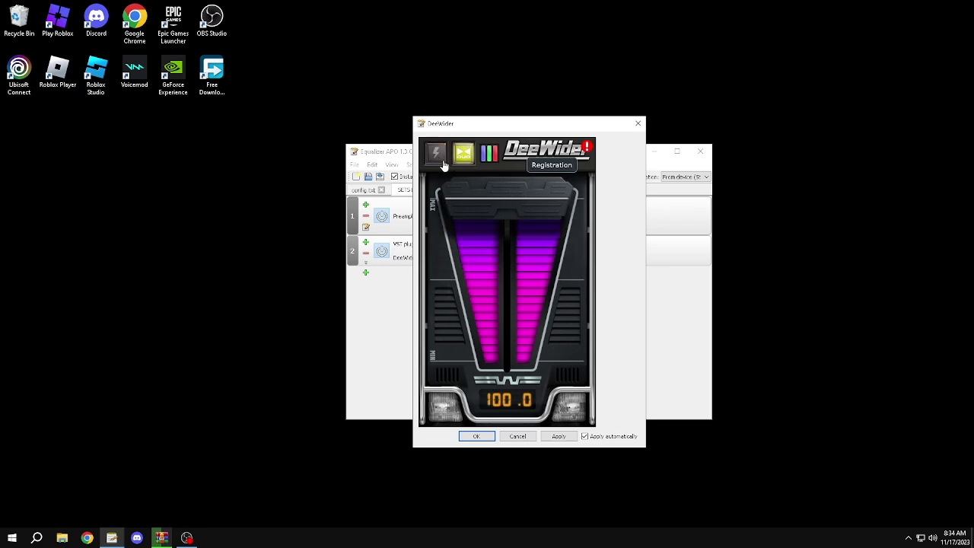
click(442, 161)
drag(530, 215, 516, 323)
click(466, 158)
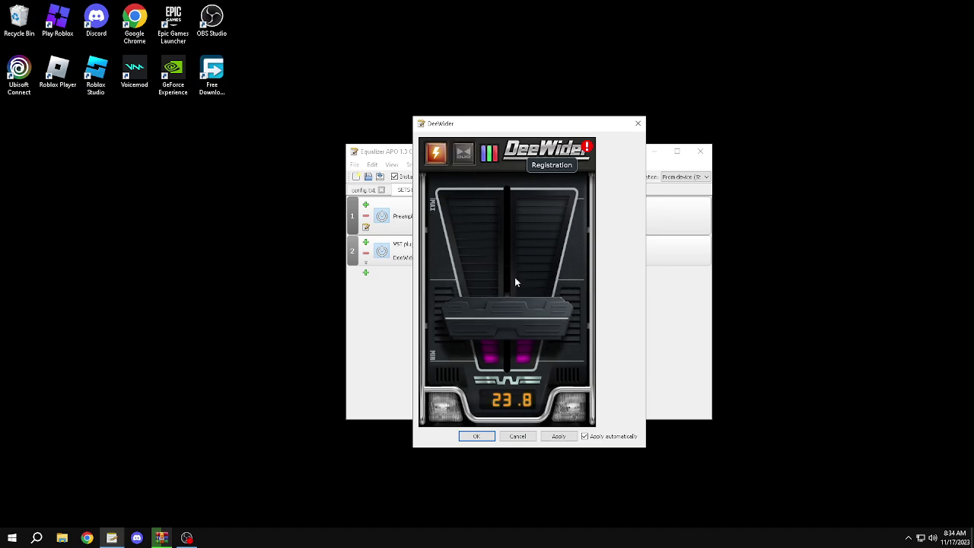
drag(515, 278, 506, 225)
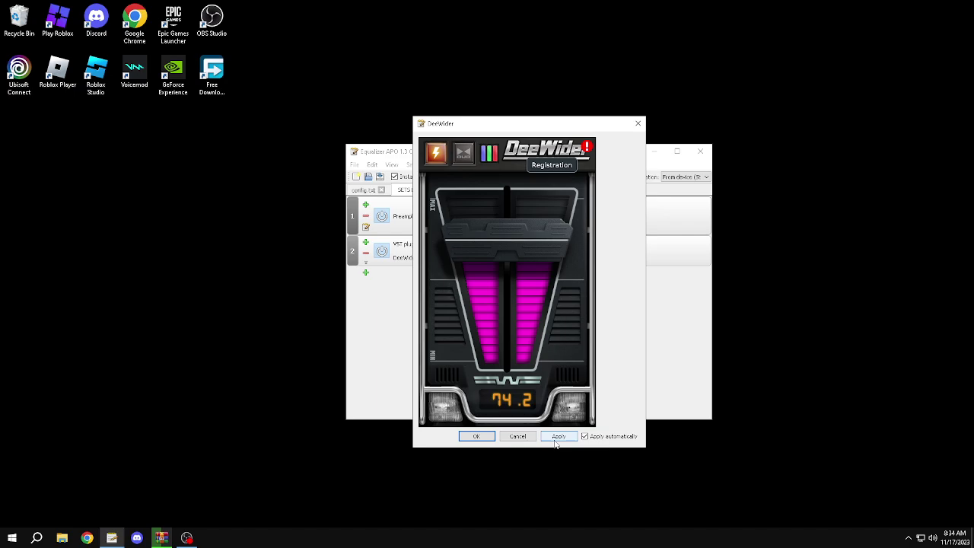
click(476, 436)
- Remove the DeeWider plugin row and add an empty VST plugin slot
click(365, 251)
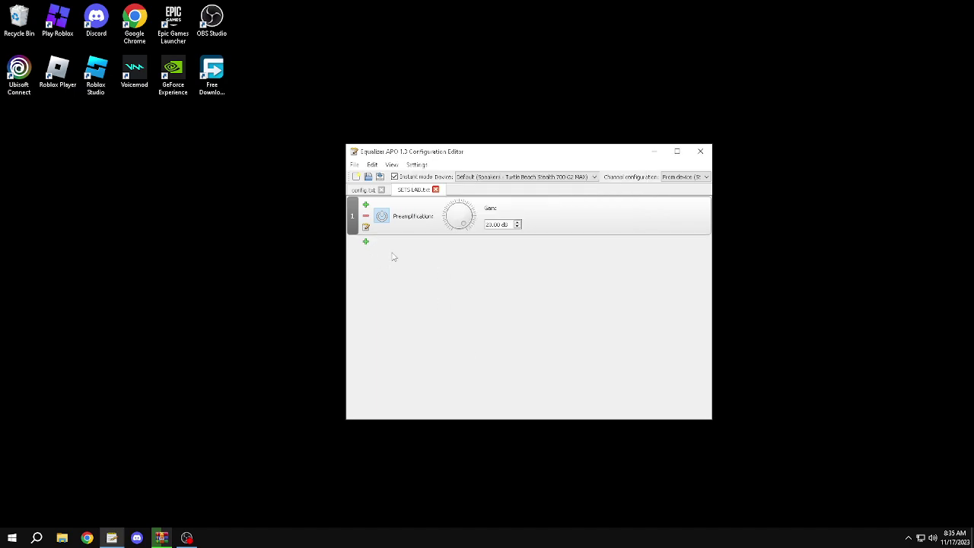
click(366, 242)
mouse_move(409, 323)
click(471, 332)
click(366, 242)
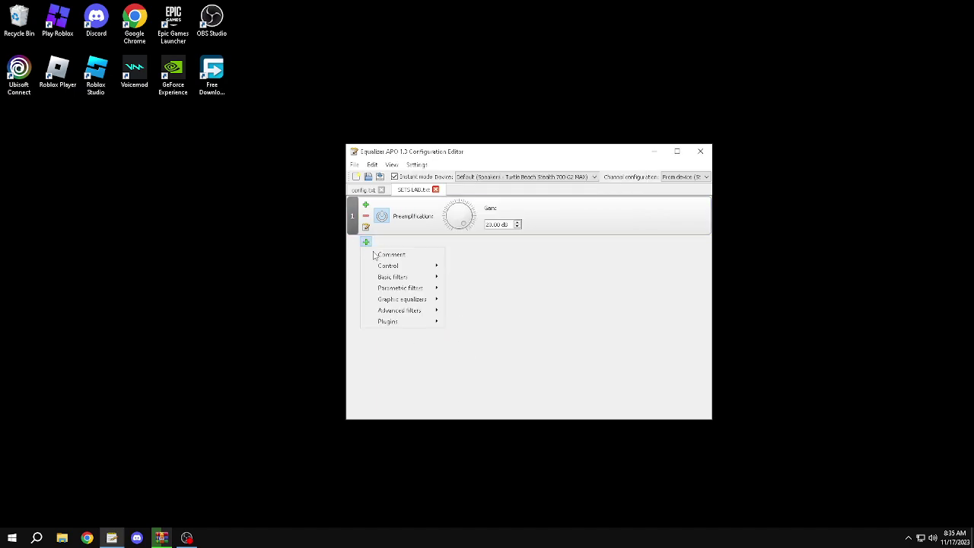
click(473, 321)
- Load Proximity-x64.dll into the new slot and bring up its control panel
click(462, 244)
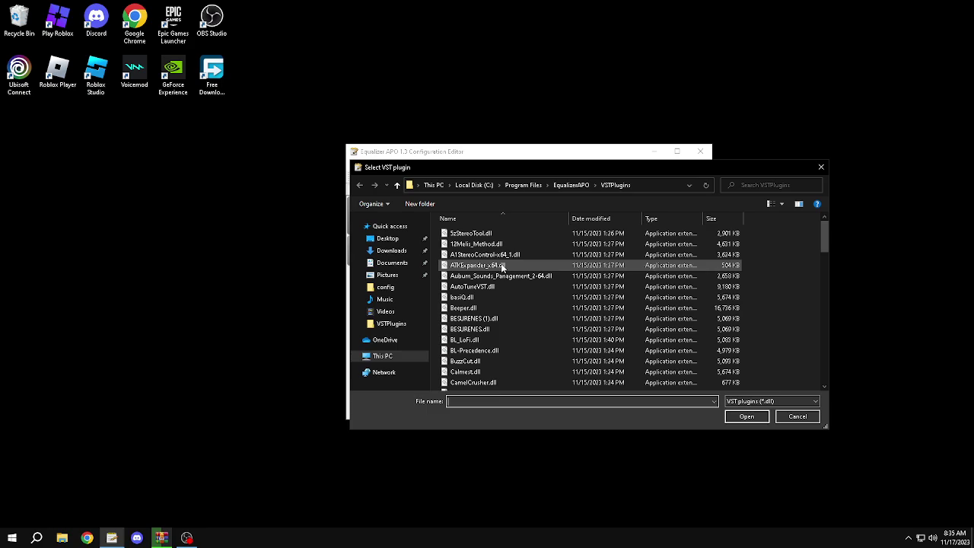
scroll(500, 296, down, 5)
scroll(500, 299, down, 3)
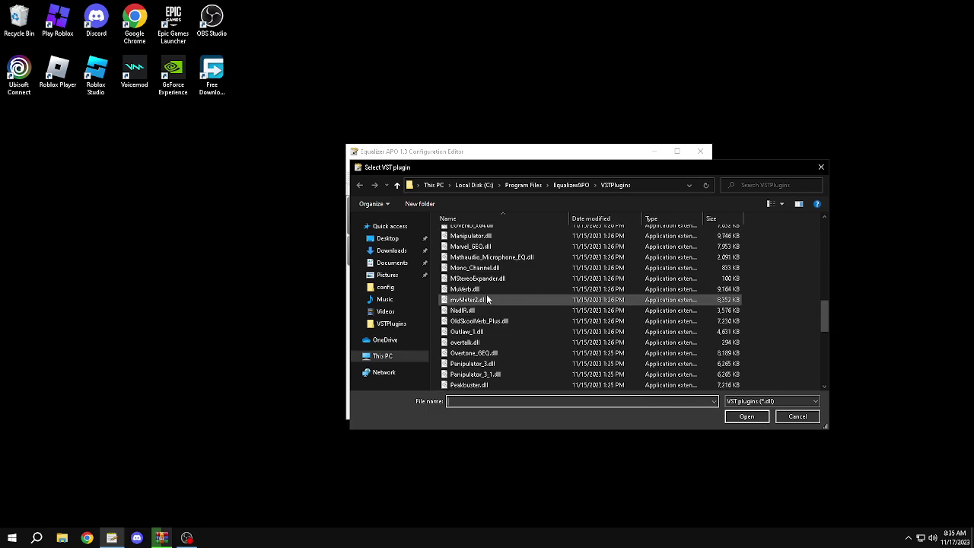
scroll(487, 304, down, 4)
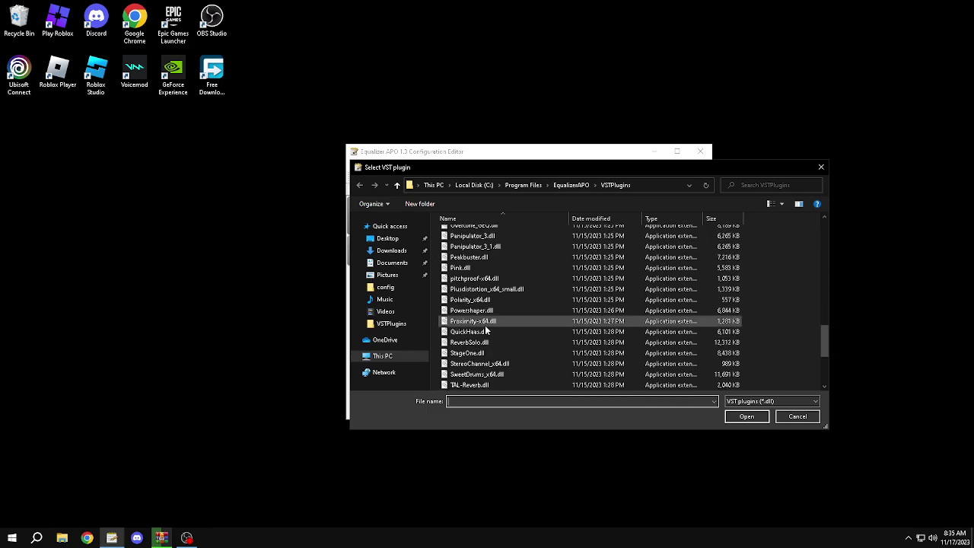
double_click(521, 322)
click(502, 258)
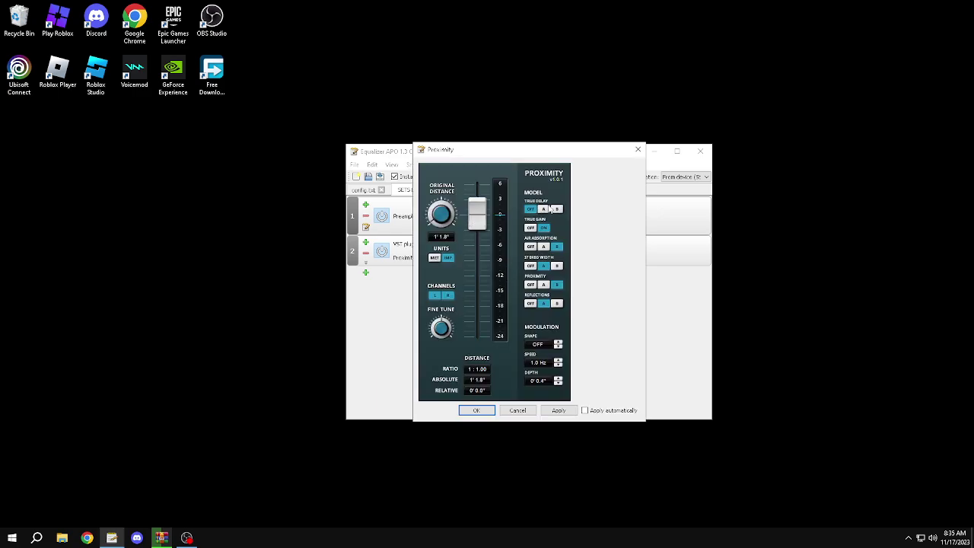
- Set Proximity: True Gain off, Air Absorption A, Stereo Width B, Proximity A, auto-apply, distance ratio 1:4.97
click(530, 229)
click(543, 247)
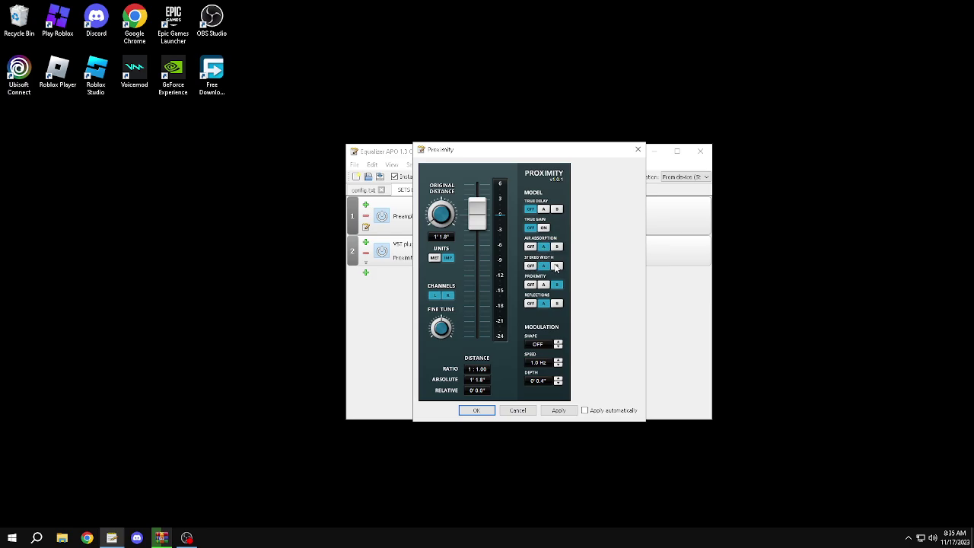
click(556, 267)
click(544, 285)
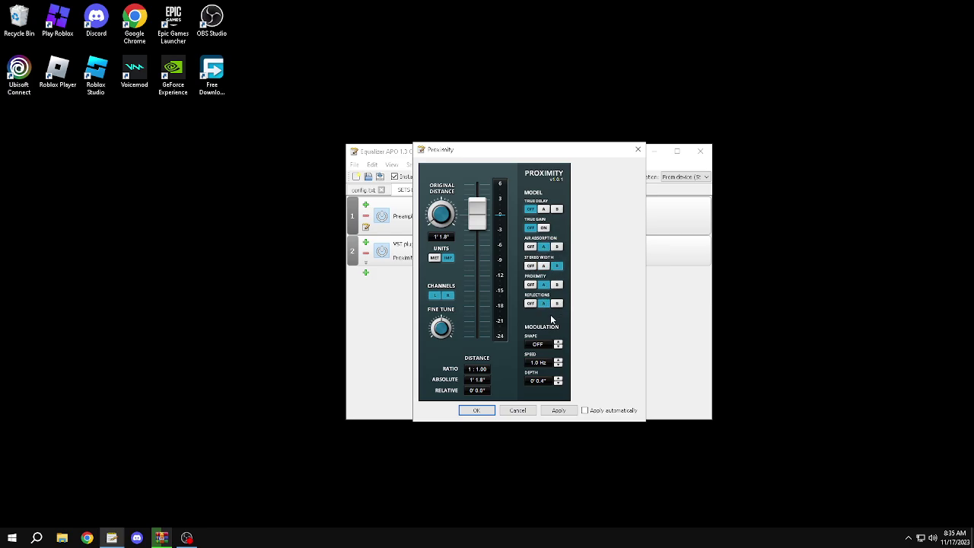
drag(439, 219, 436, 250)
click(585, 411)
drag(488, 228, 489, 368)
- Switch Reflections, Proximity and Air Absorption to B, Stereo Width A, True Delay B, distance ratio 1.50:1
click(556, 303)
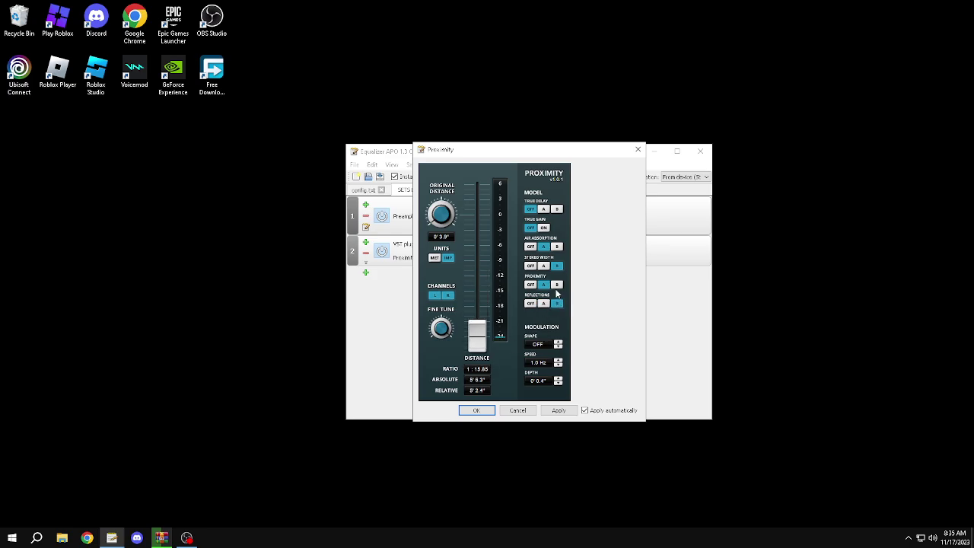
click(556, 284)
click(546, 265)
click(556, 246)
click(543, 228)
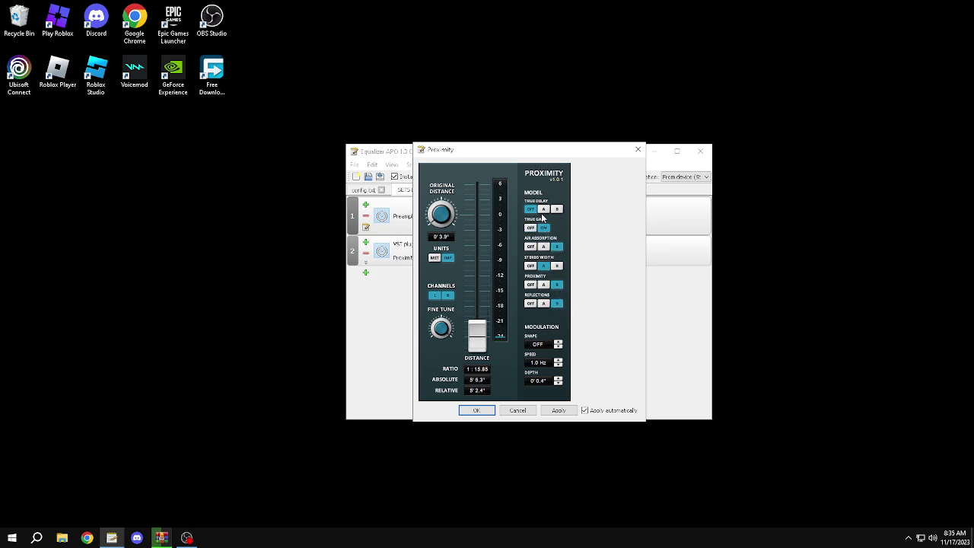
click(530, 228)
click(543, 208)
click(557, 208)
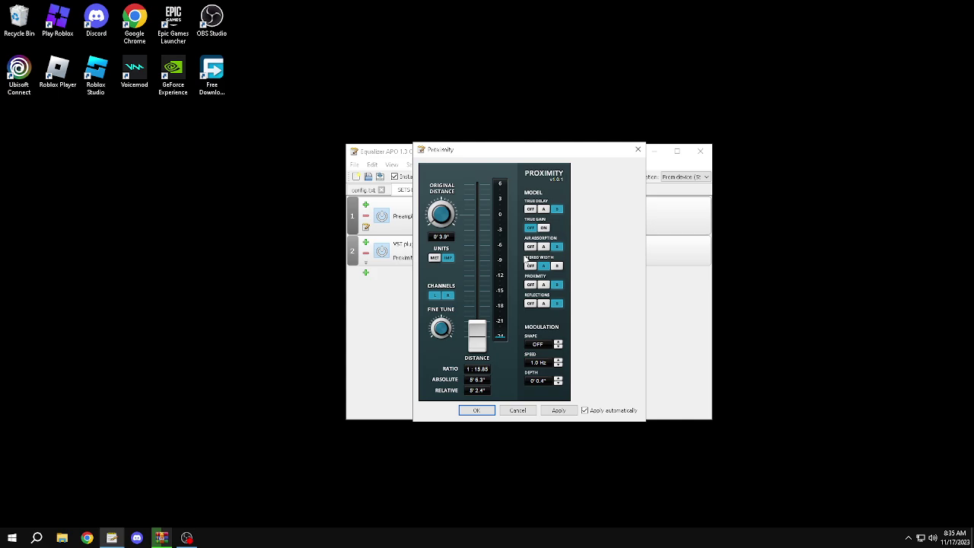
drag(479, 334, 477, 196)
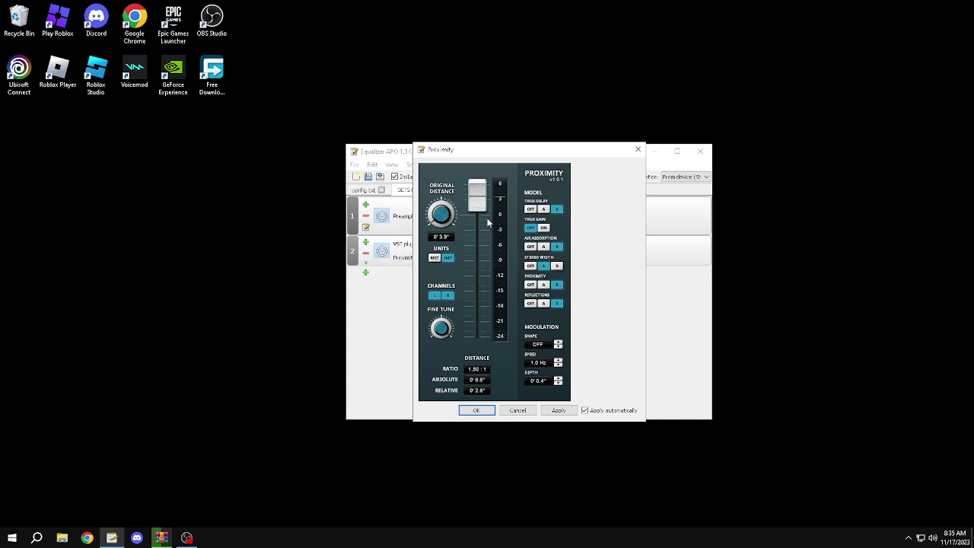
- Set all Proximity models to B, turn True Delay and True Gain off, distance ratio 1:3.73
click(543, 302)
click(543, 284)
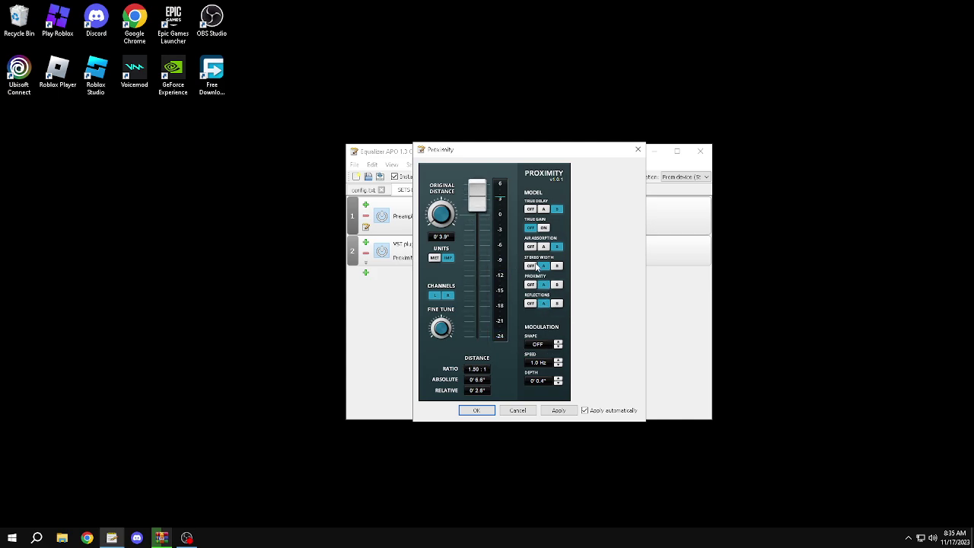
click(543, 247)
click(543, 227)
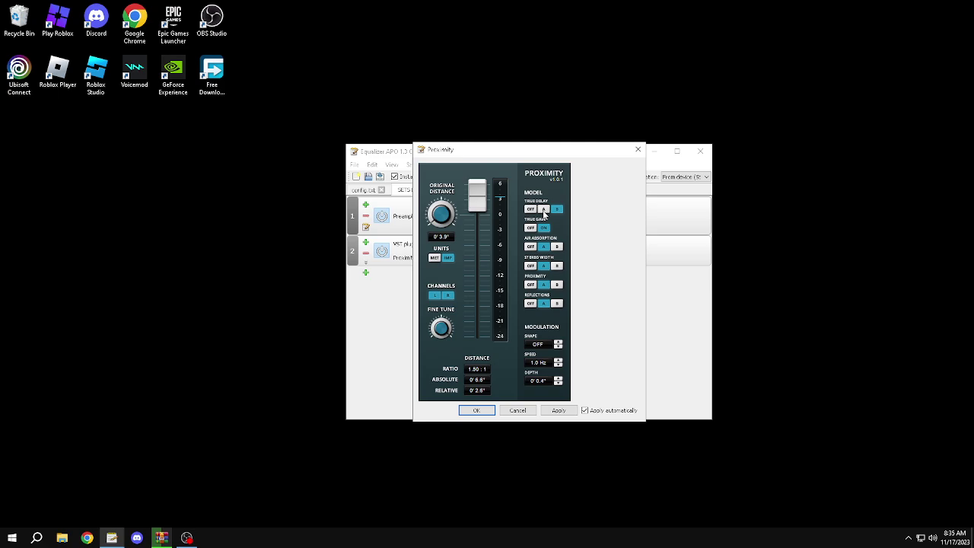
click(556, 246)
click(556, 265)
click(556, 283)
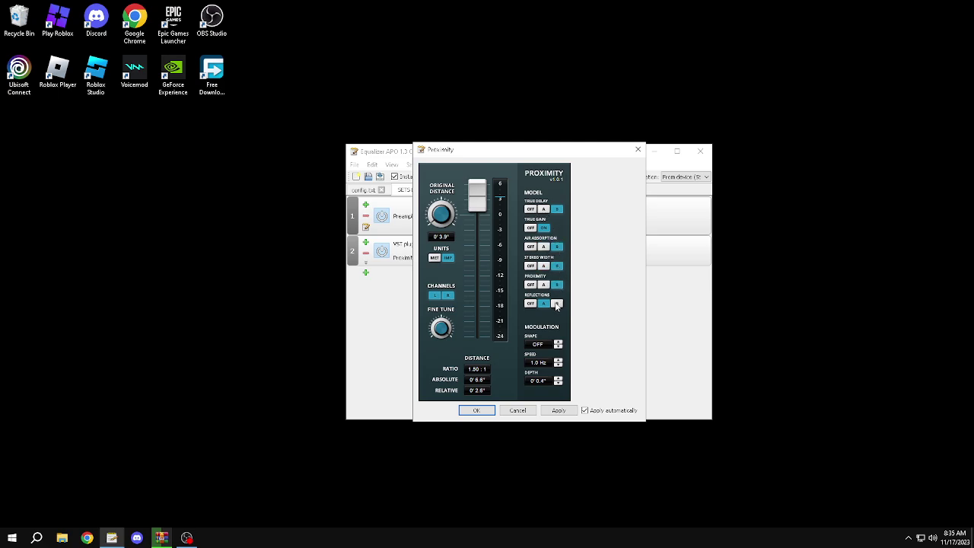
click(556, 303)
drag(476, 227, 478, 193)
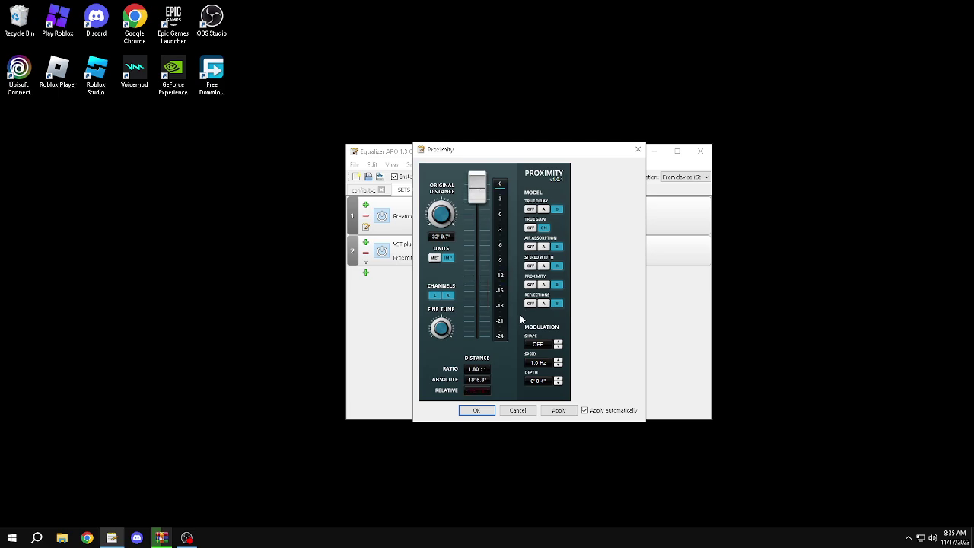
click(530, 209)
mouse_move(486, 196)
mouse_down()
mouse_move(492, 277)
mouse_move(485, 252)
mouse_move(480, 313)
mouse_move(478, 191)
mouse_up()
click(530, 229)
- Close the Proximity panel, remove its row, and discard an extra empty VST slot
click(517, 410)
click(365, 252)
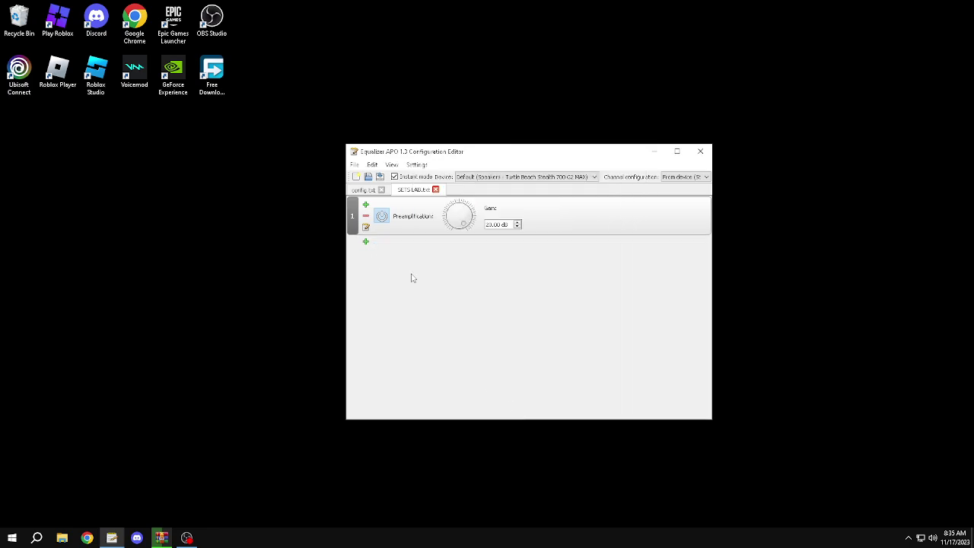
click(365, 241)
mouse_move(426, 319)
click(467, 320)
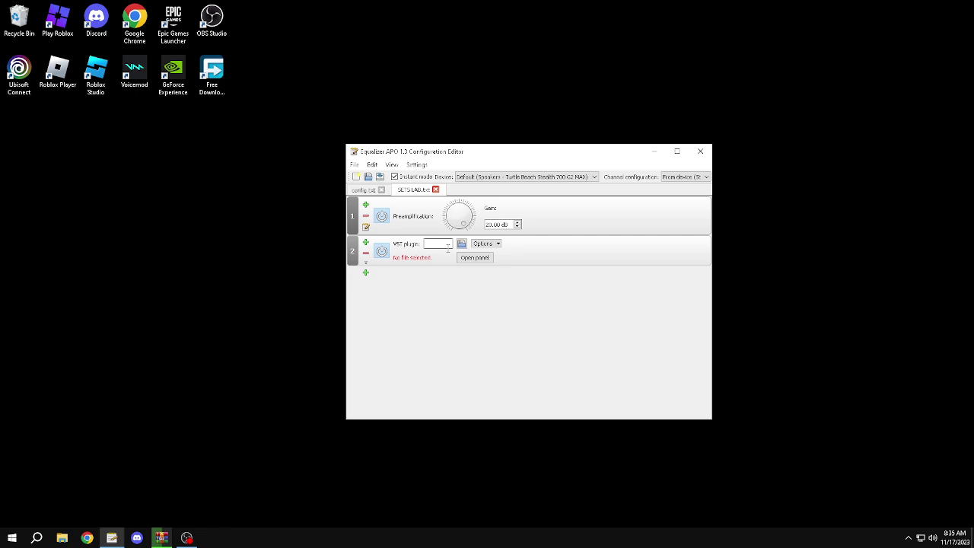
click(365, 252)
- Add a 600 Hz peaking filter with a bandwidth of 44.4444 octaves
click(365, 241)
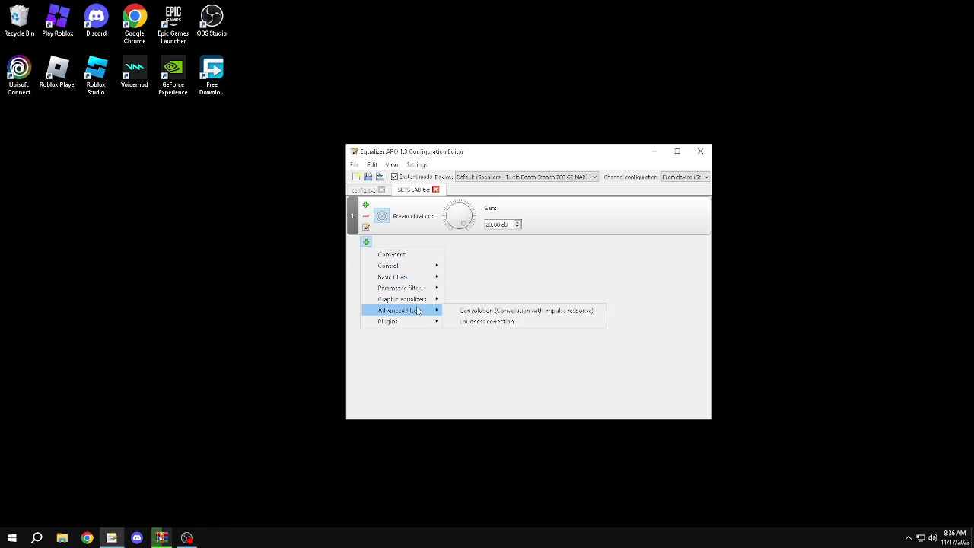
mouse_move(399, 292)
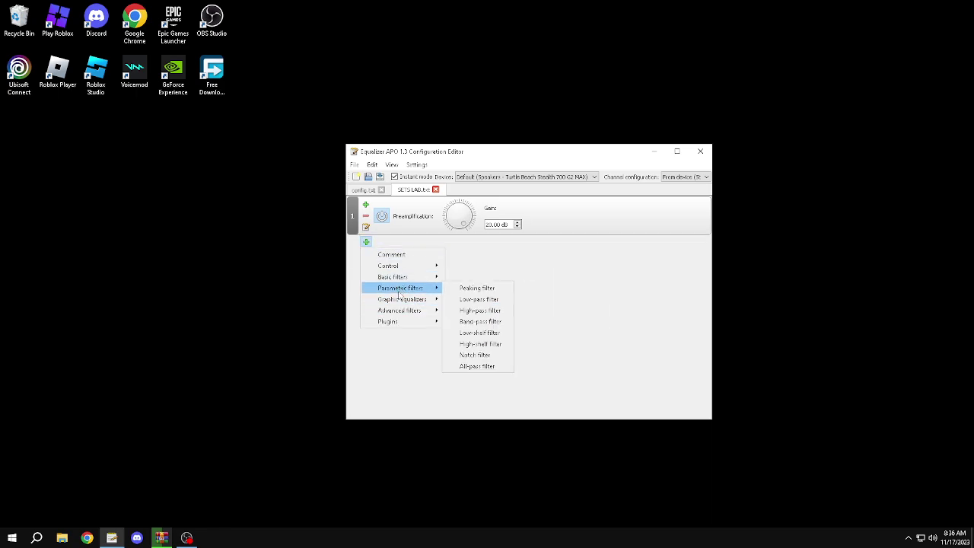
click(473, 290)
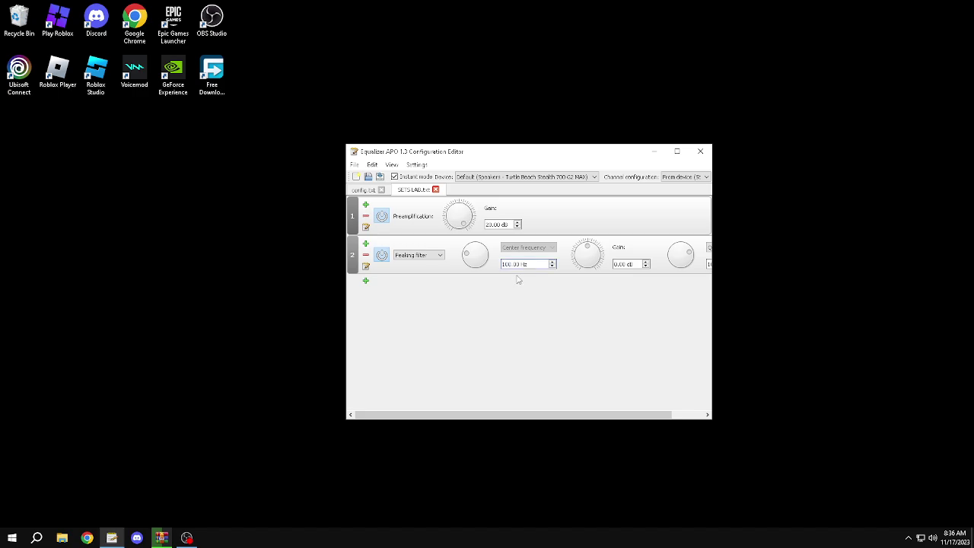
text(6)
click(676, 151)
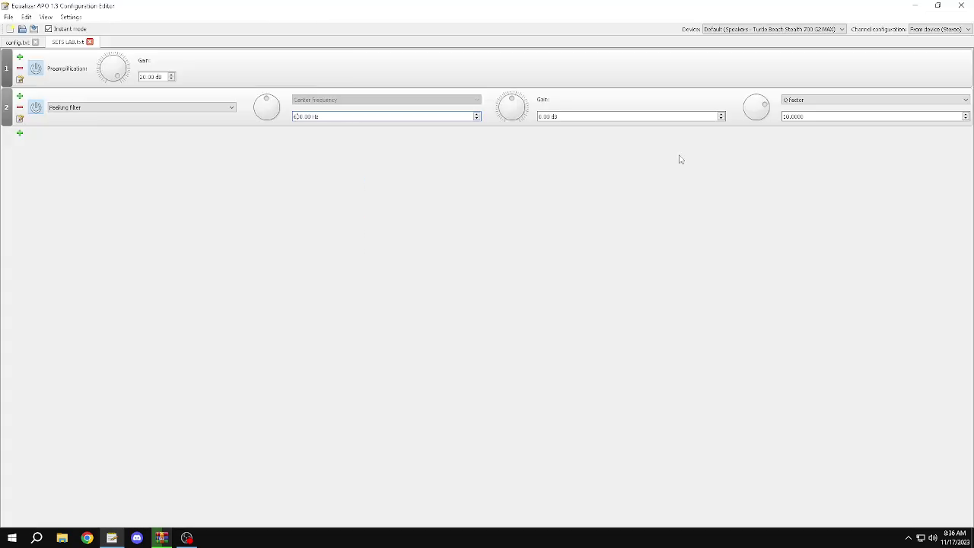
click(795, 100)
click(784, 117)
triple_click(784, 116)
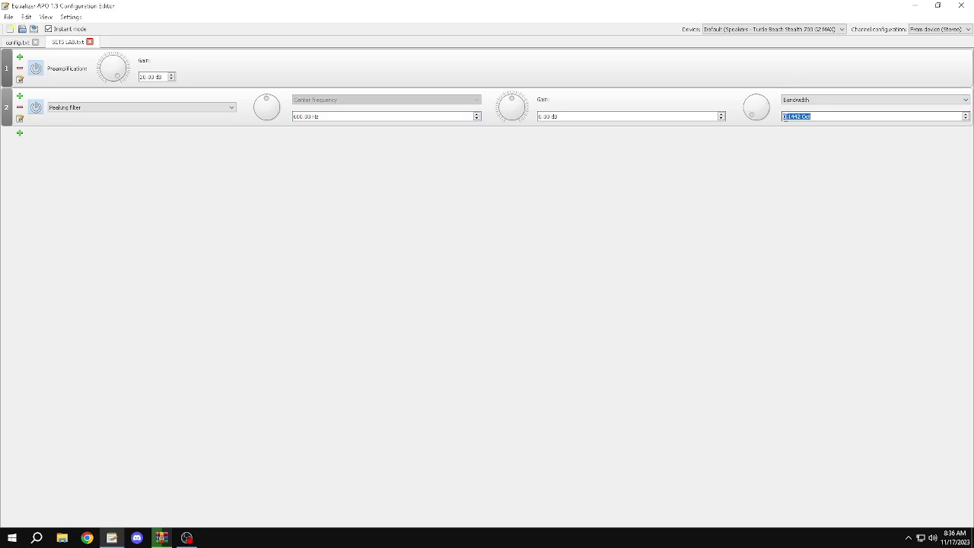
text(44.4444 Oct)
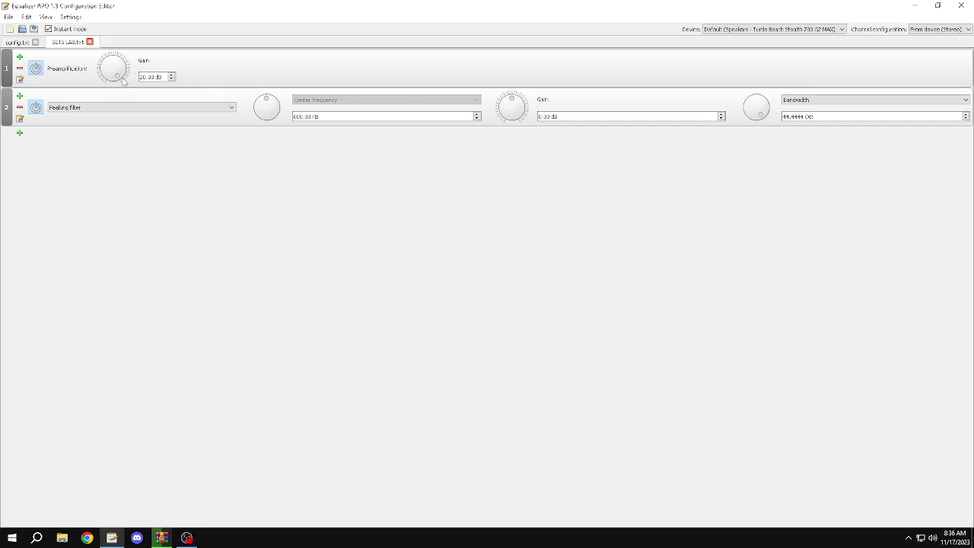
- Give the peaking filter 10 dB gain, lower the preamp, and duplicate the filter
click(542, 117)
text(1)
drag(127, 73, 131, 71)
click(67, 122)
key(ctrl+c)
key(ctrl+v)
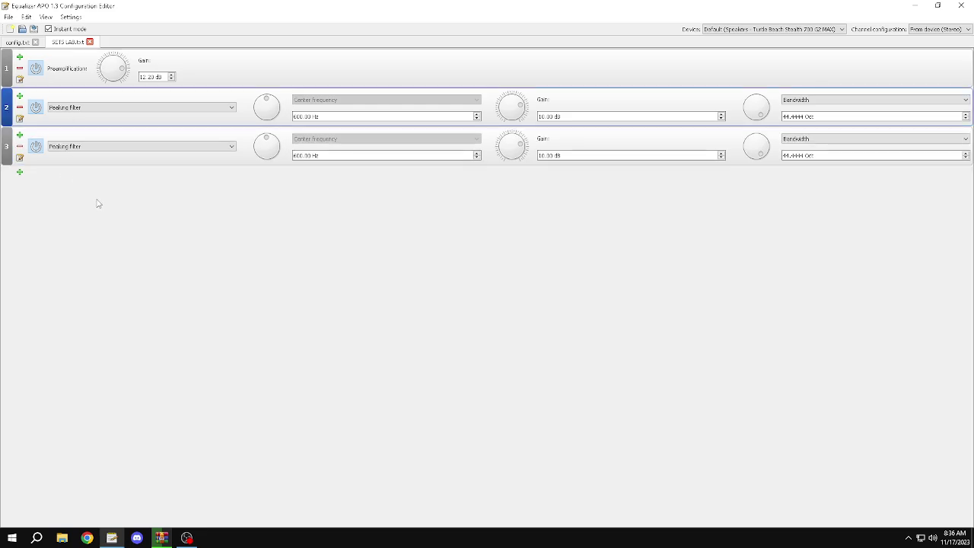
- Change the third filter to a 200 Hz high-shelf with Q factor 1.0
click(84, 146)
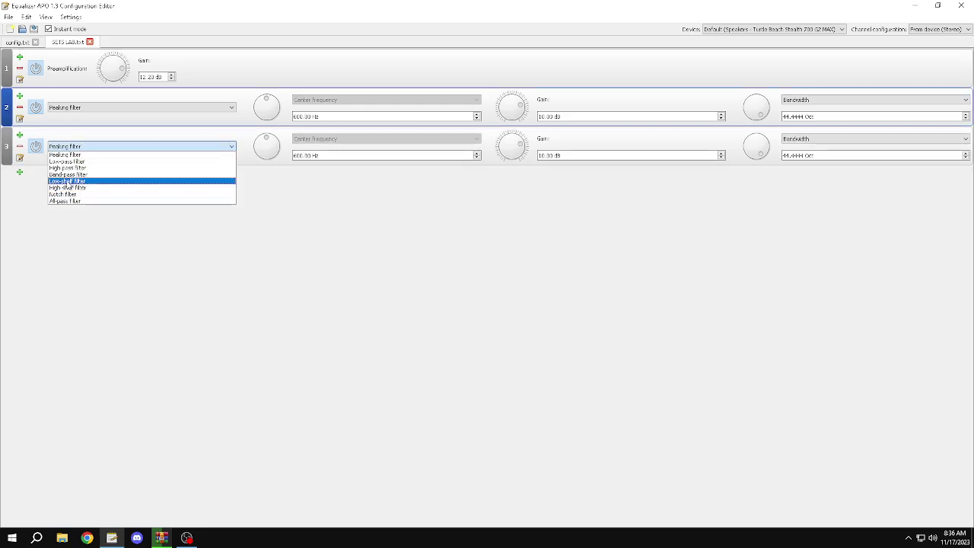
click(74, 187)
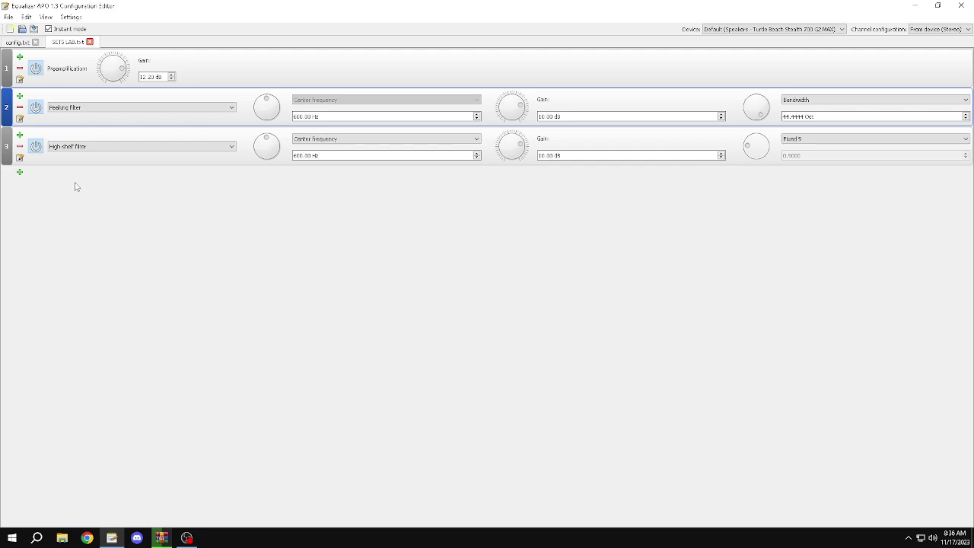
click(295, 155)
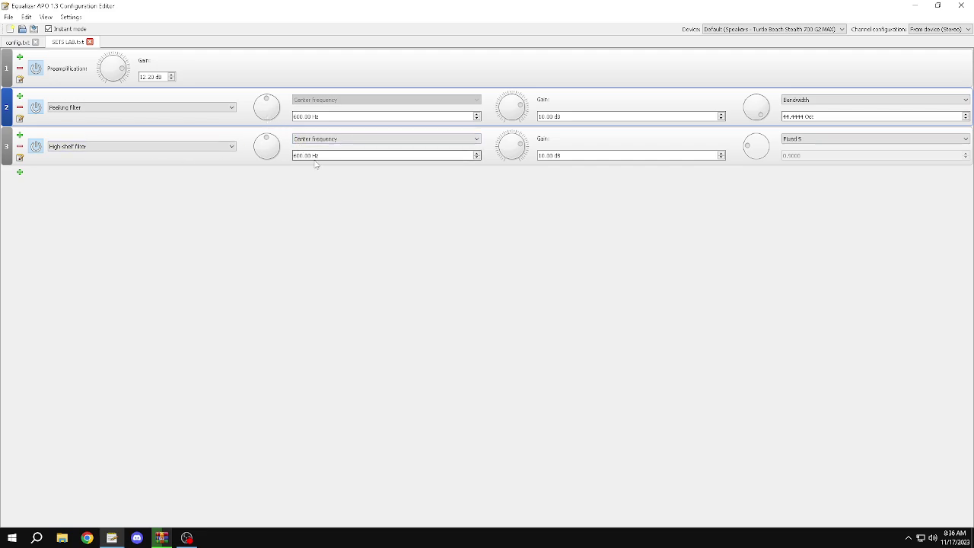
key(BackSpace)
text(2)
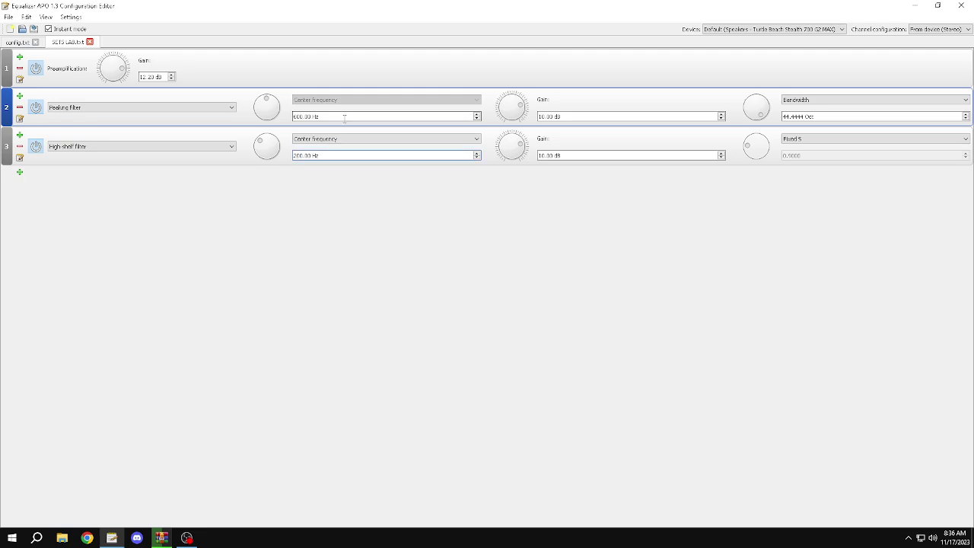
click(805, 139)
click(789, 156)
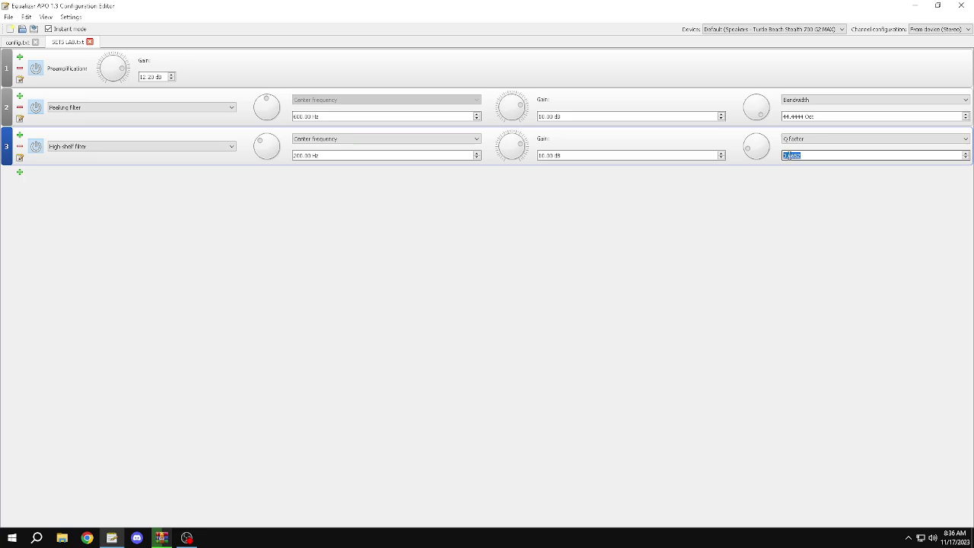
text(9)
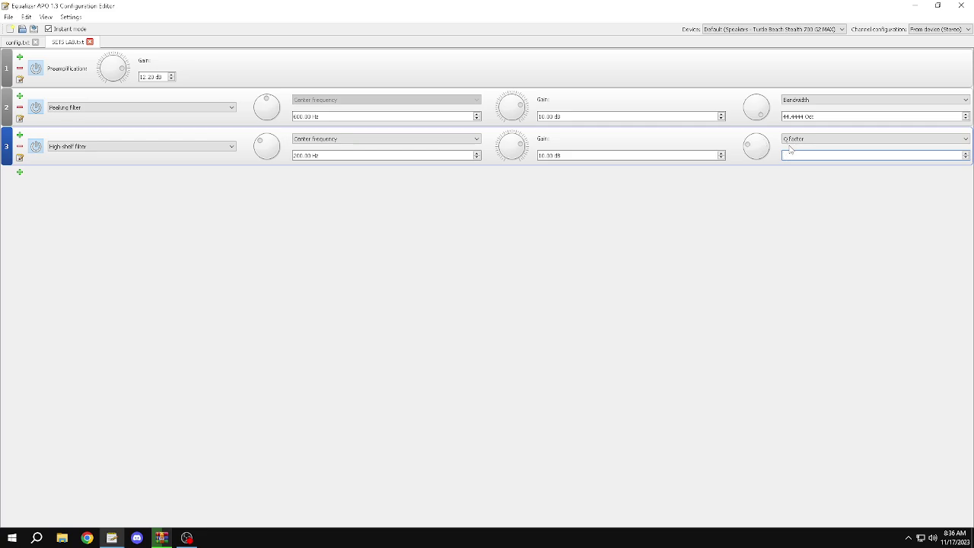
key(Up)
click(192, 253)
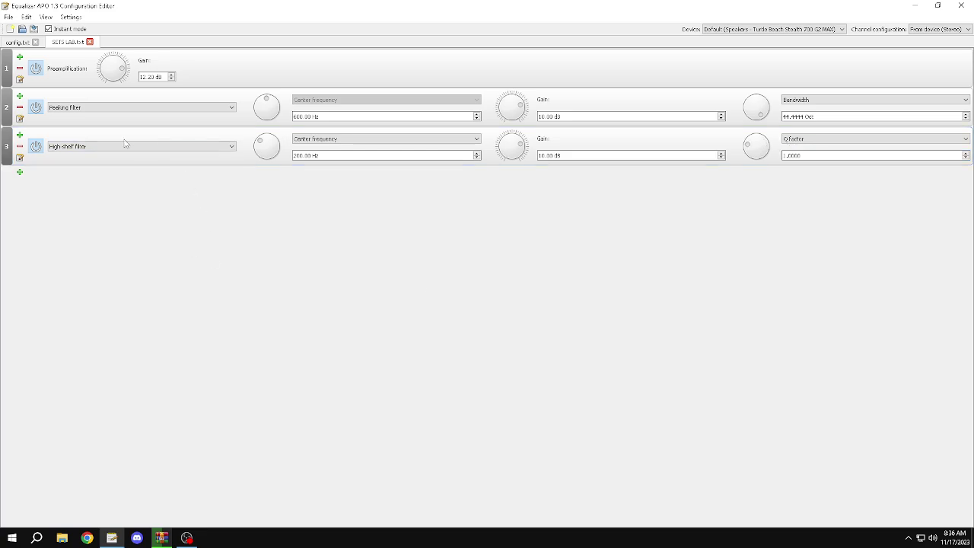
- Remove the high-shelf and peaking filters and add a VST plugin stage
click(20, 147)
click(19, 107)
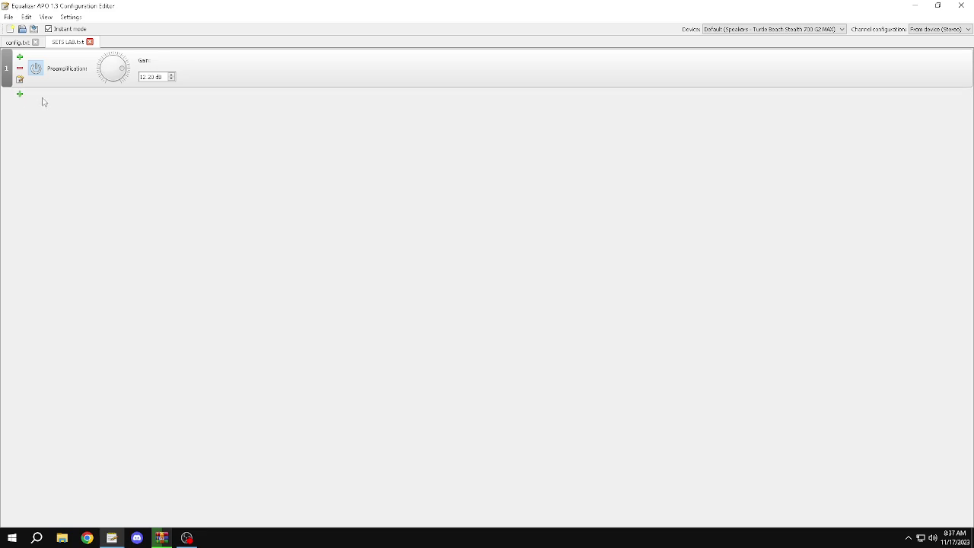
click(20, 94)
mouse_move(69, 172)
click(118, 177)
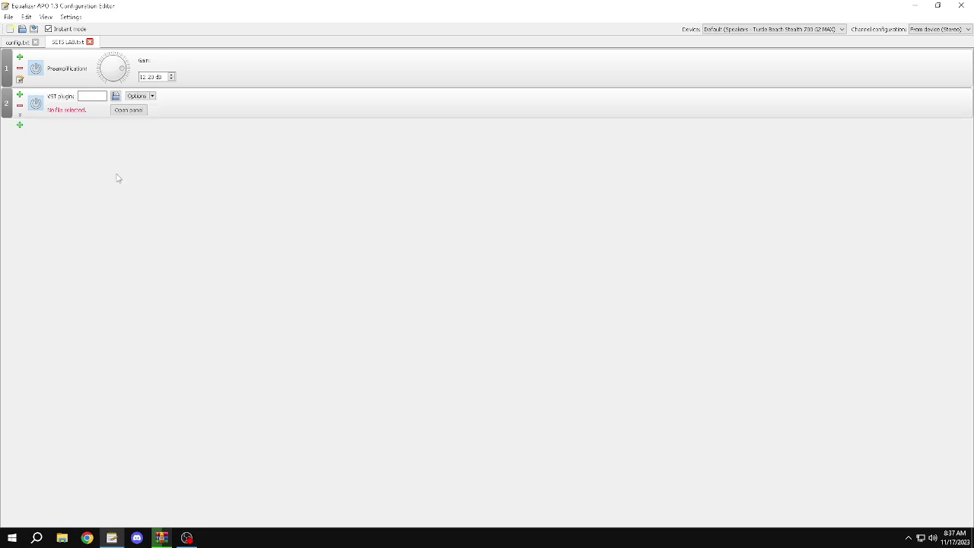
- Load pitchproof-x64.dll into the new stage and show the Pitchproof panel
click(119, 99)
scroll(153, 183, down, 10)
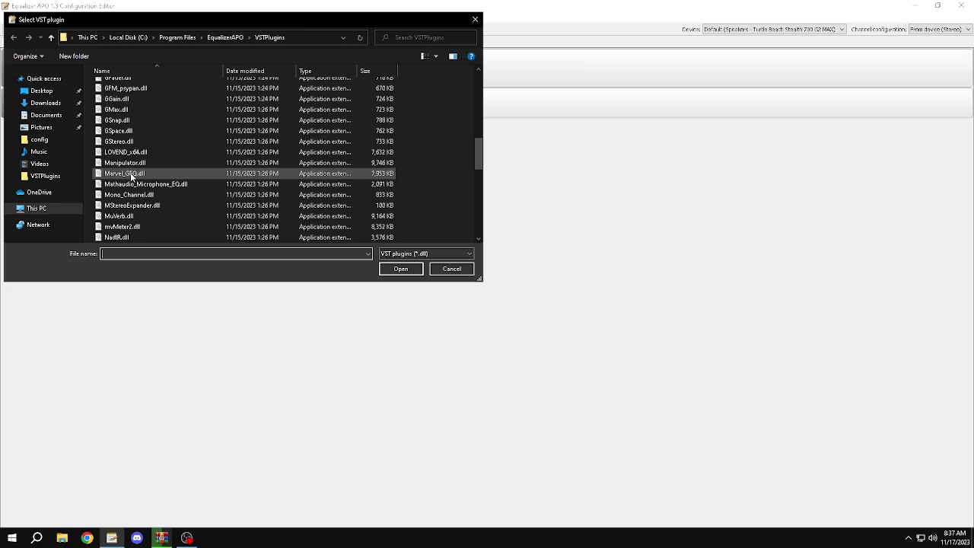
scroll(132, 169, down, 10)
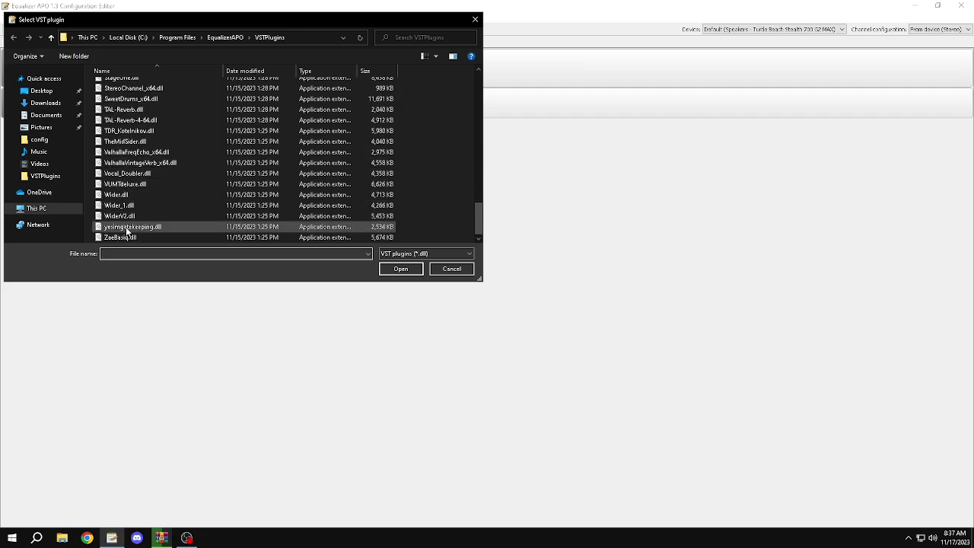
scroll(136, 231, up, 5)
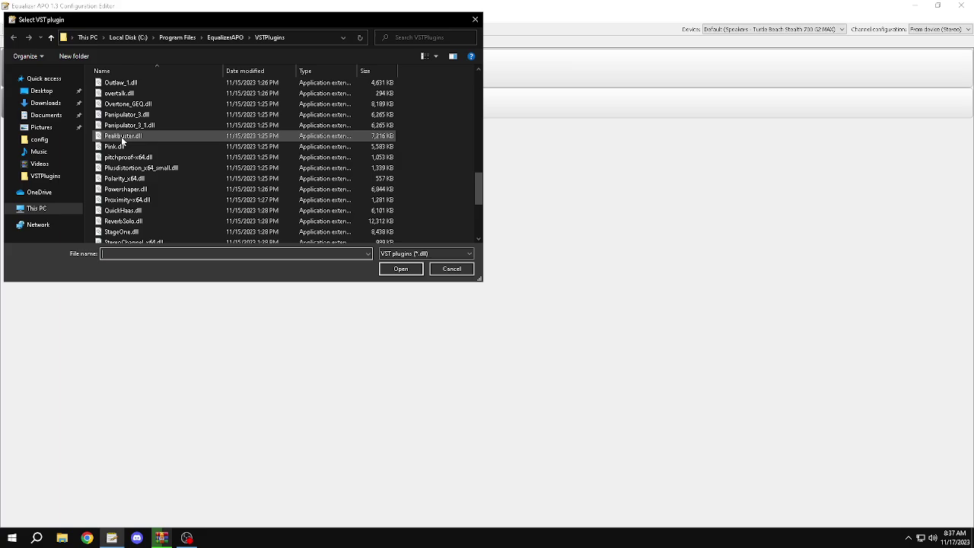
scroll(120, 156, up, 8)
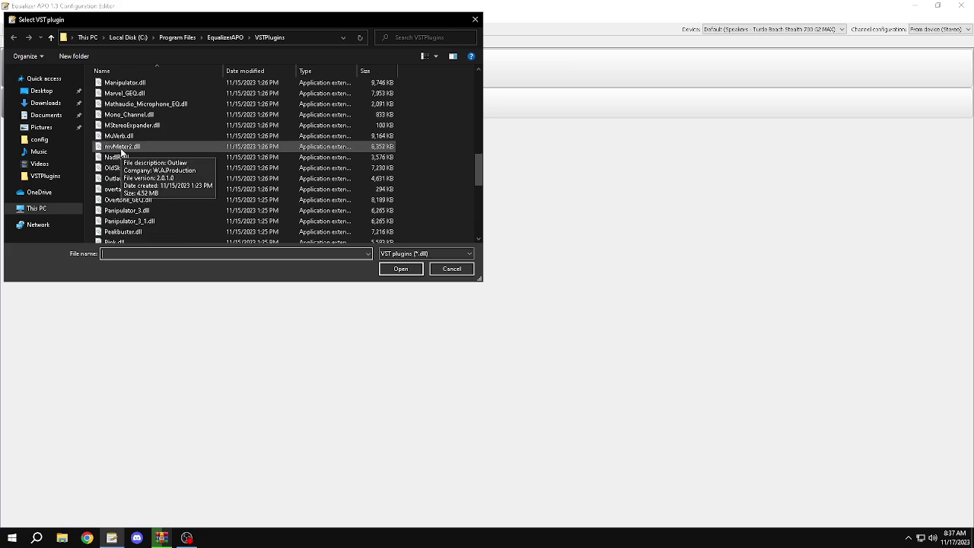
scroll(120, 153, up, 10)
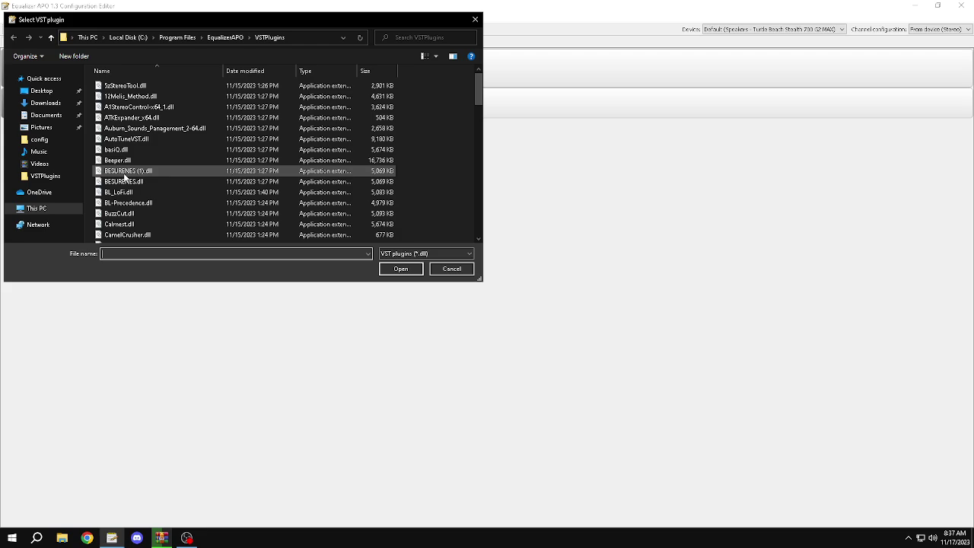
text(pit)
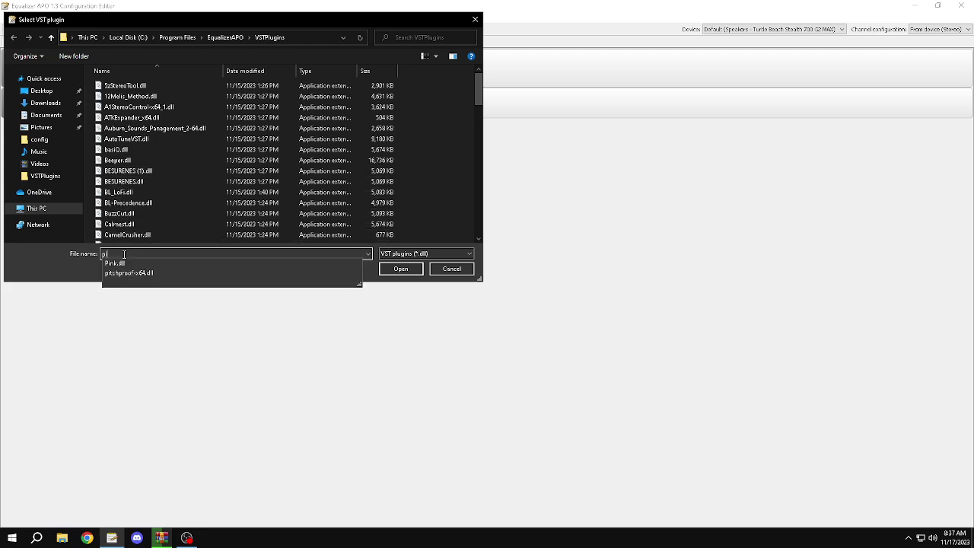
click(160, 263)
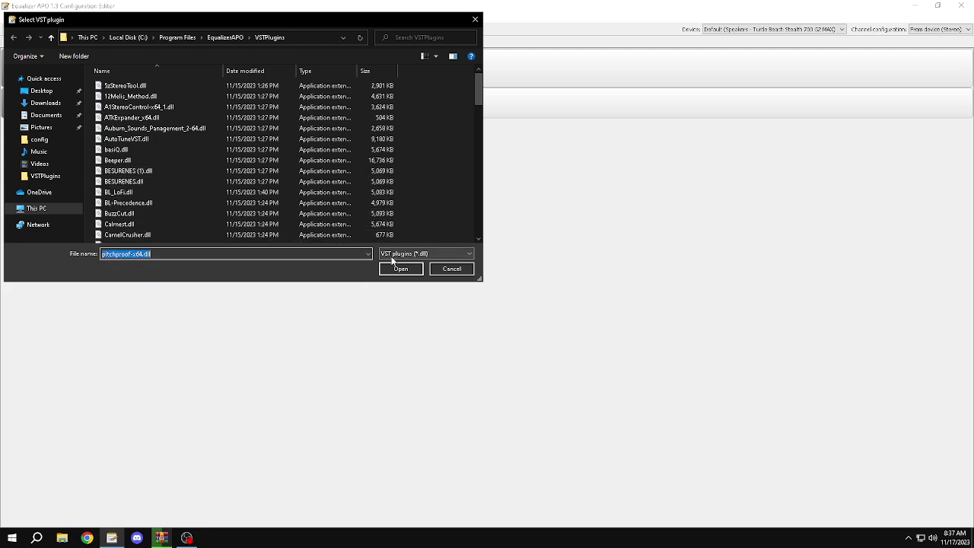
key(Return)
click(156, 109)
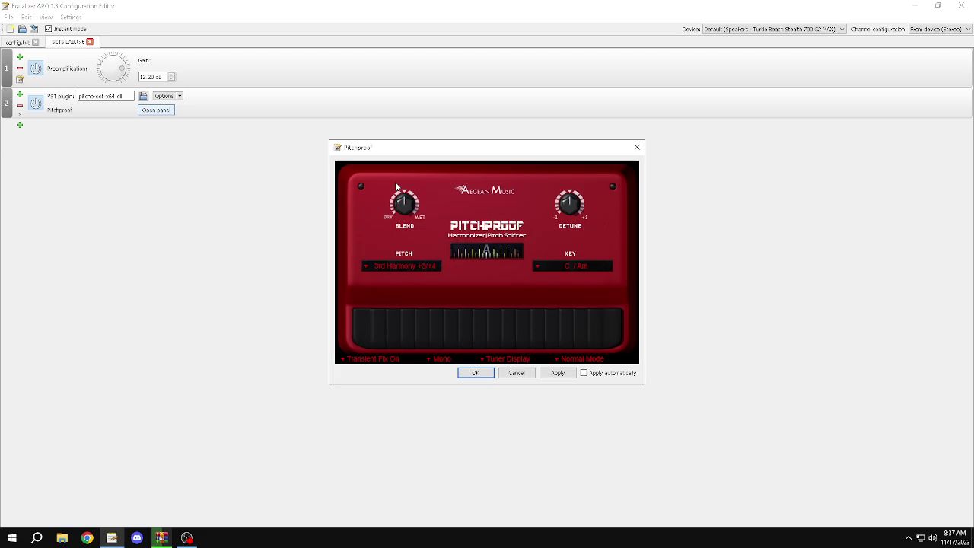
- Switch Pitchproof to Stereo, enable automatic apply, set pitch to -3, and close it
click(558, 372)
click(439, 358)
click(454, 369)
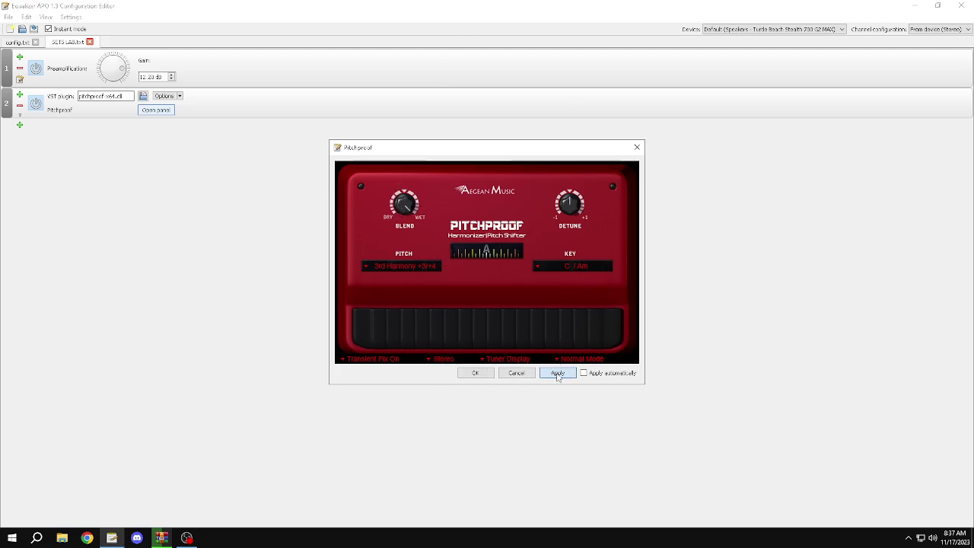
click(416, 268)
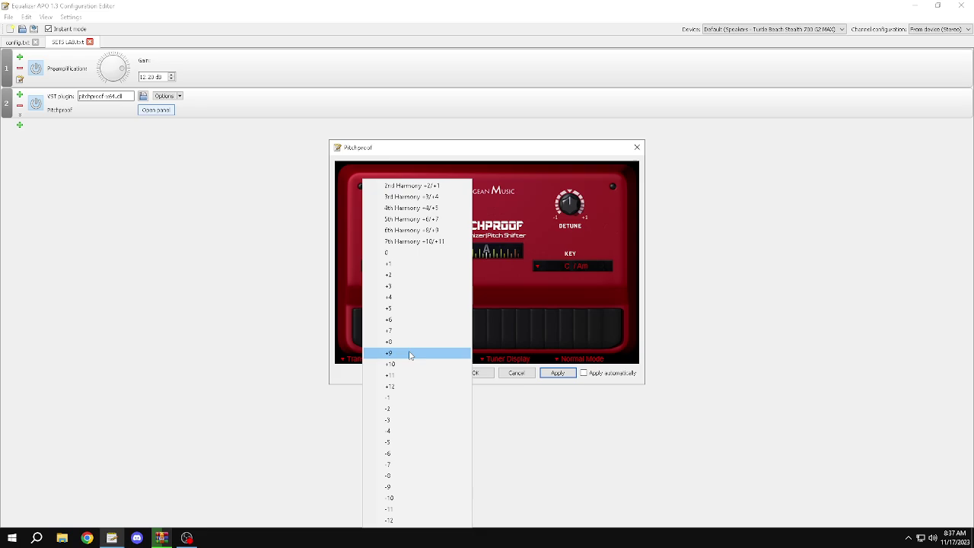
click(403, 285)
click(583, 372)
click(410, 266)
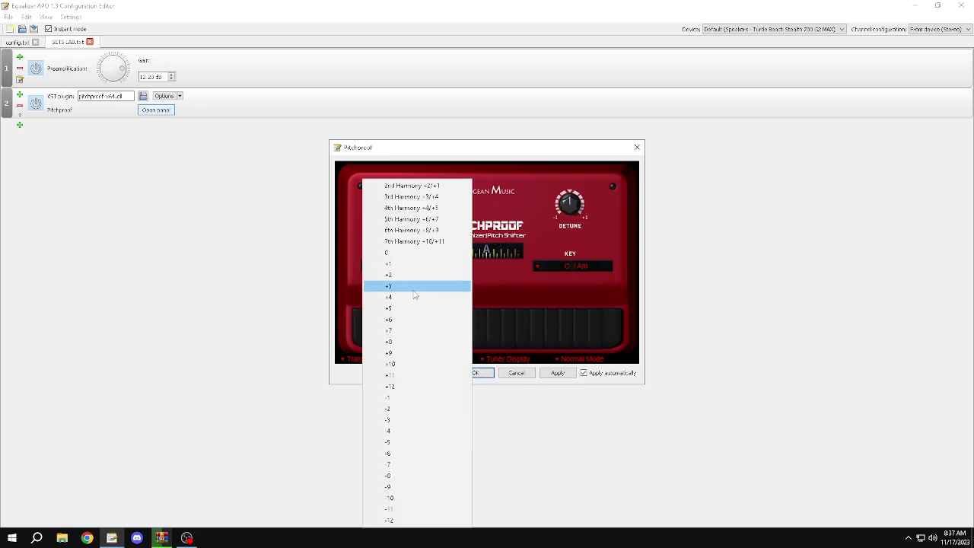
click(399, 419)
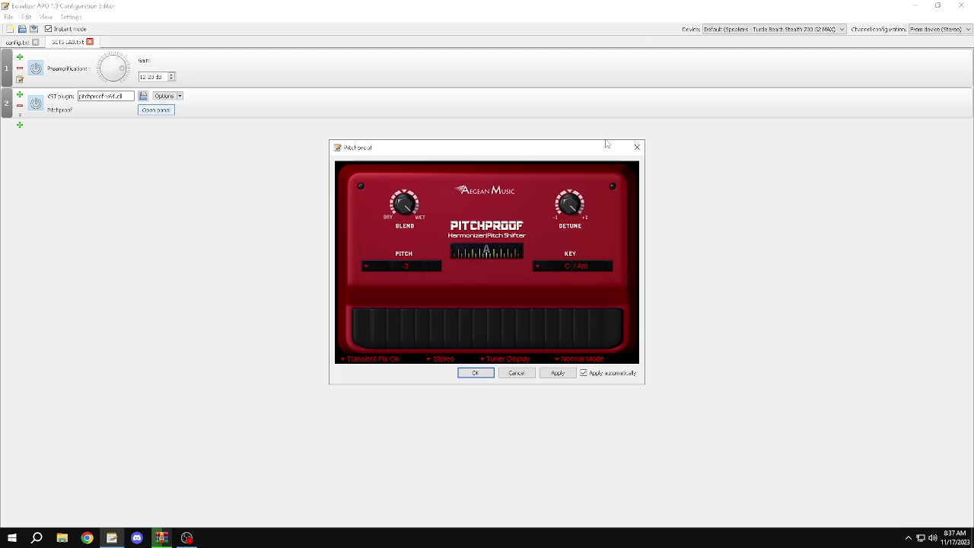
click(517, 372)
- Add a VST plugin stage as row 3 after Pitchproof and browse for its plugin file
click(20, 125)
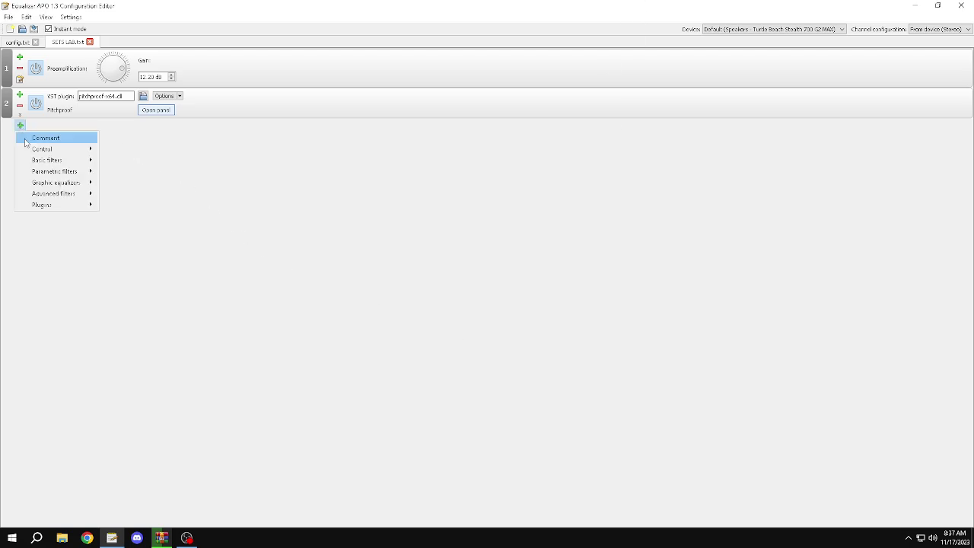
click(67, 212)
click(19, 124)
mouse_move(62, 205)
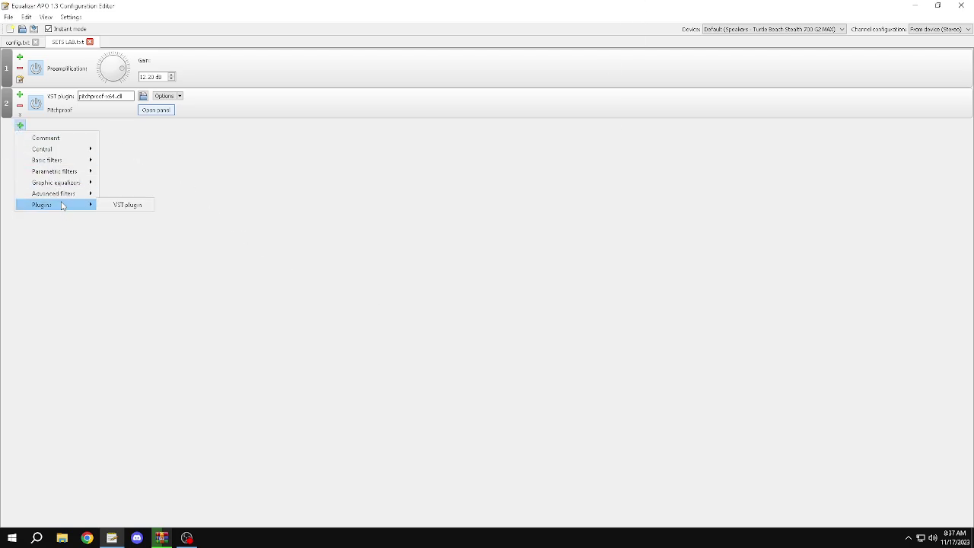
click(148, 204)
click(7, 134)
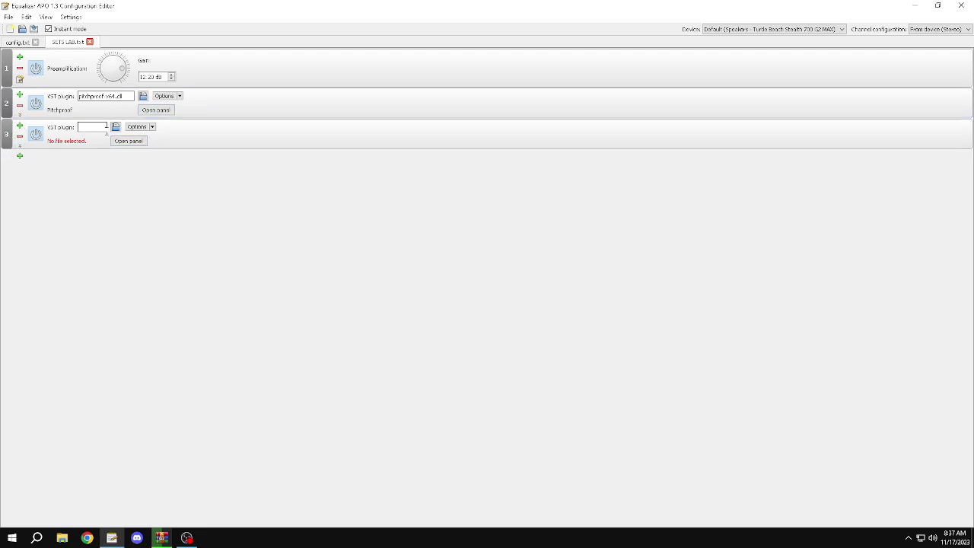
click(115, 126)
- Load basiQ.dll into the third stage and apply its Guitar Face preset
text(ba)
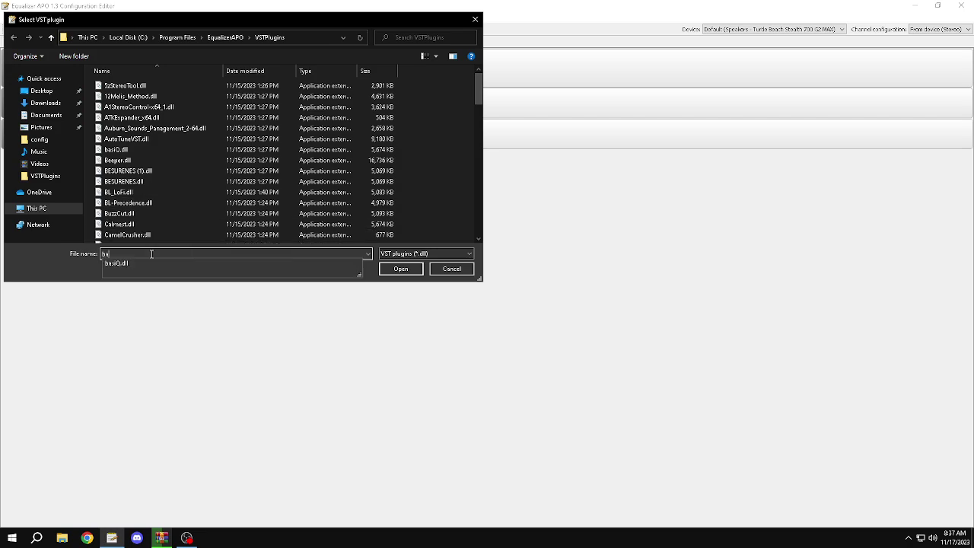
click(133, 264)
key(Return)
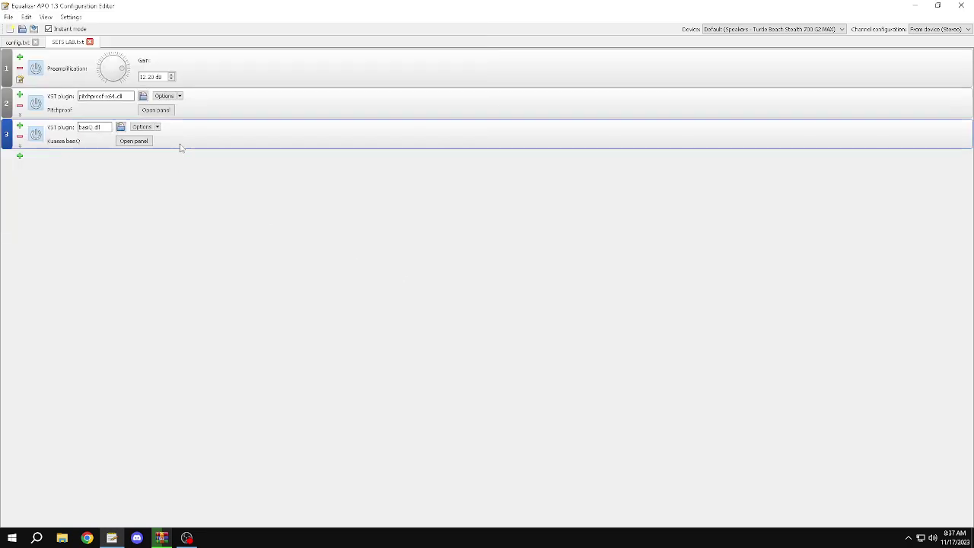
click(133, 141)
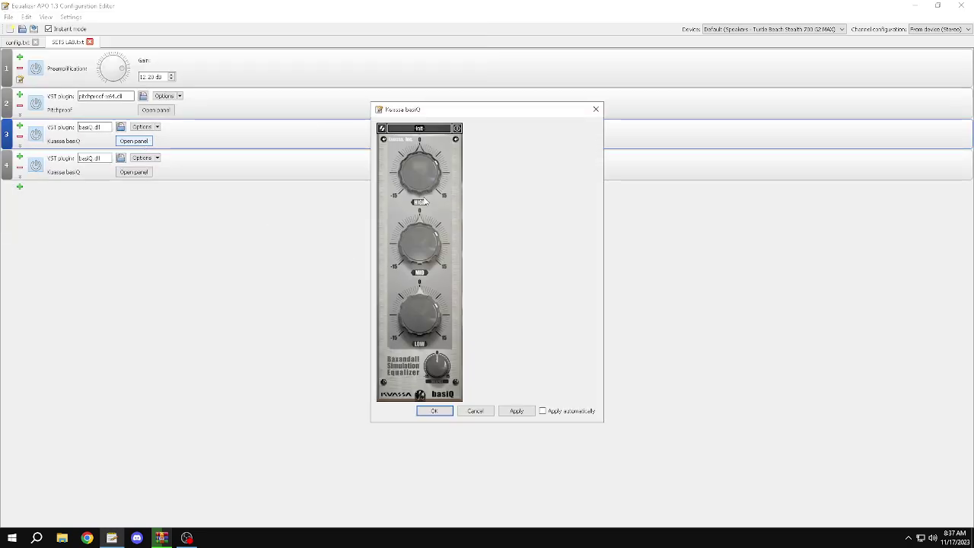
click(423, 129)
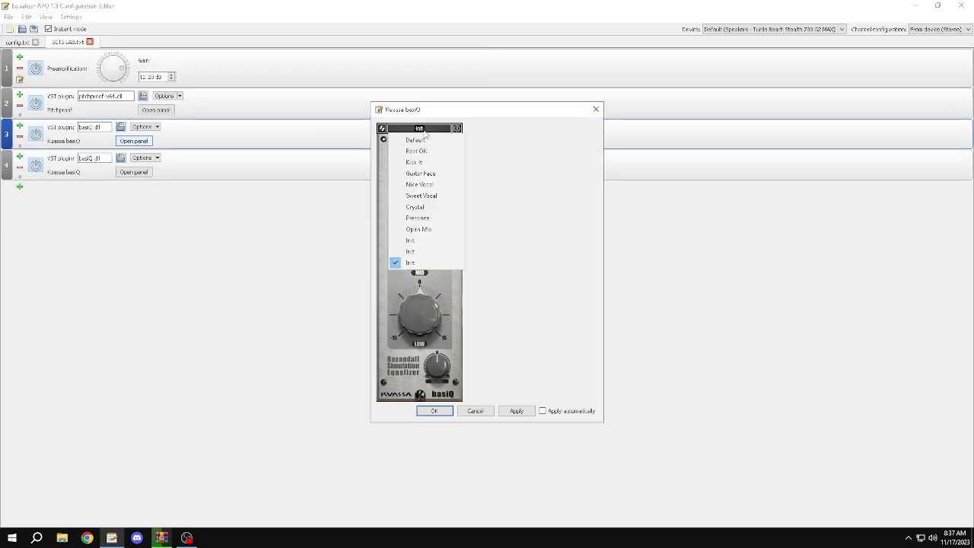
click(419, 173)
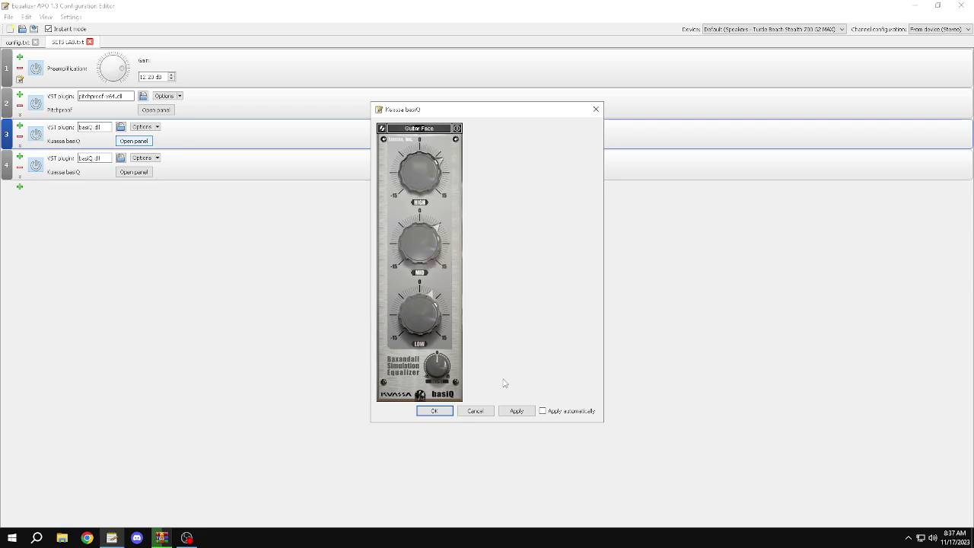
click(515, 412)
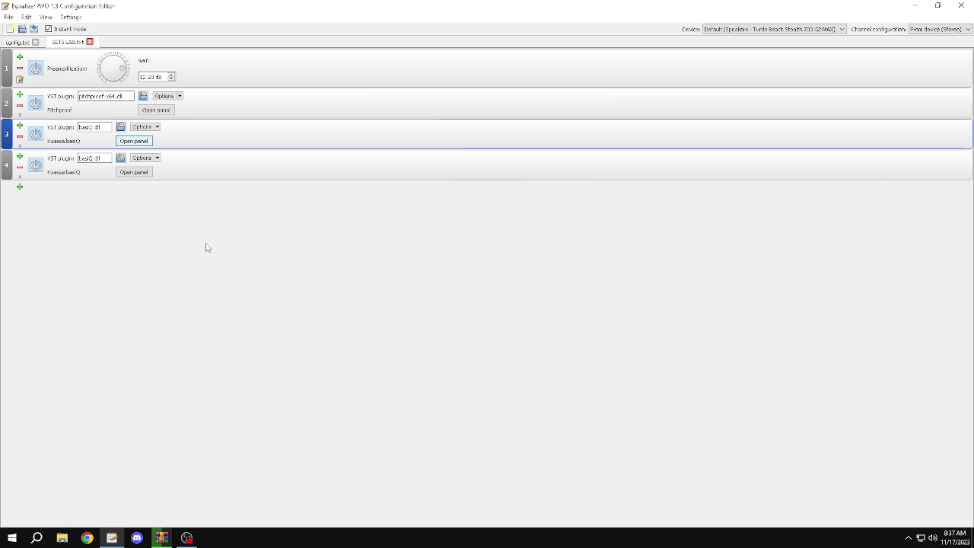
- Duplicate the basiQ stage, trying another preset on row 4 without keeping it
click(194, 176)
key(ctrl+v)
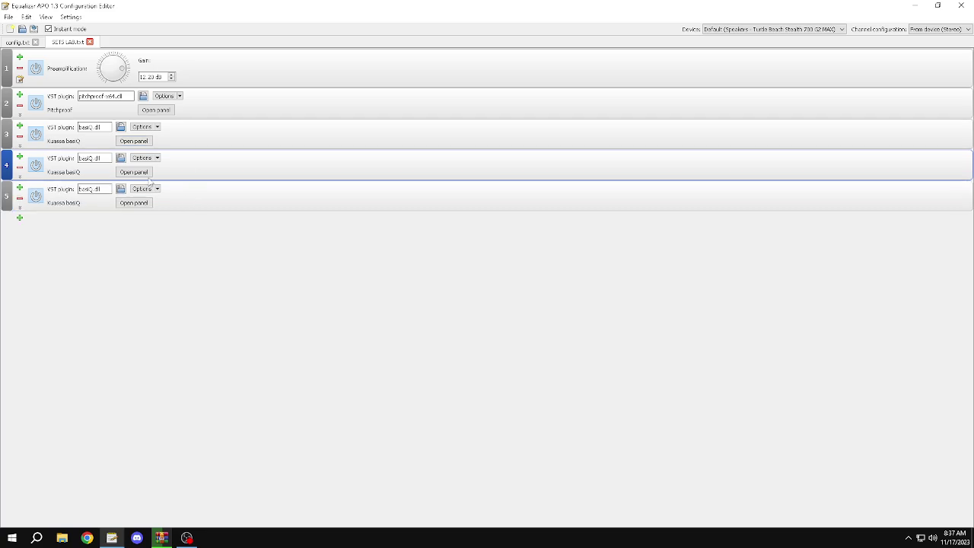
click(144, 174)
click(419, 128)
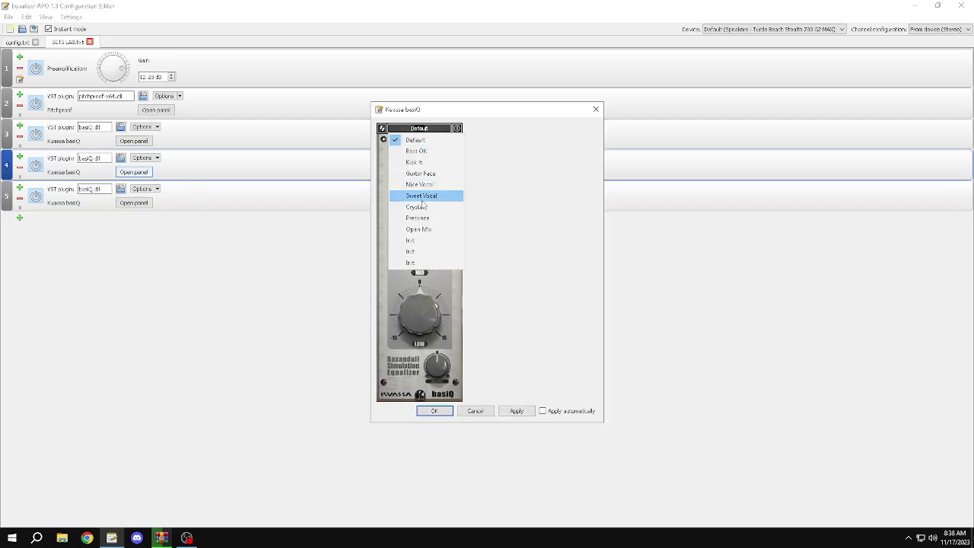
click(420, 195)
click(475, 411)
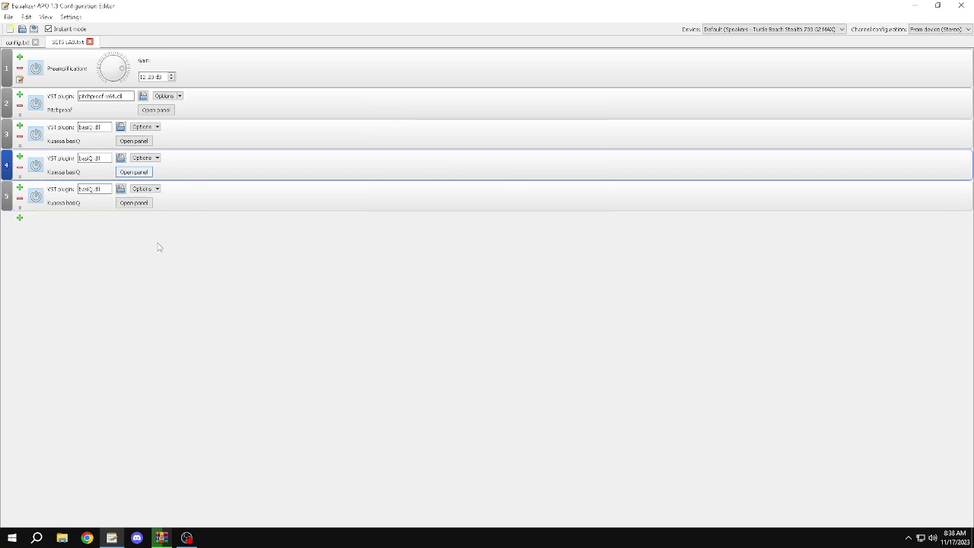
- Apply the Sweet Vocal preset to the fifth-row basiQ plugin
click(136, 209)
click(144, 202)
click(419, 128)
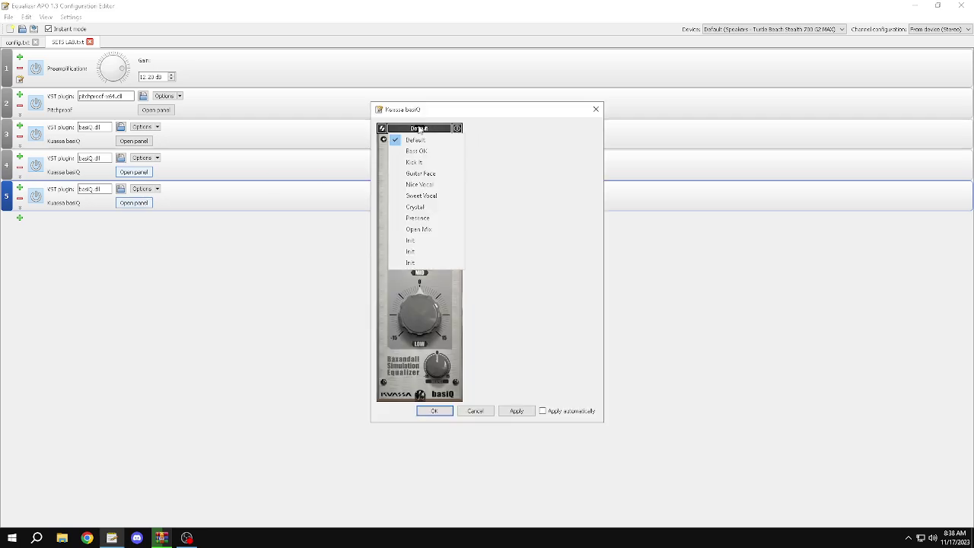
click(411, 195)
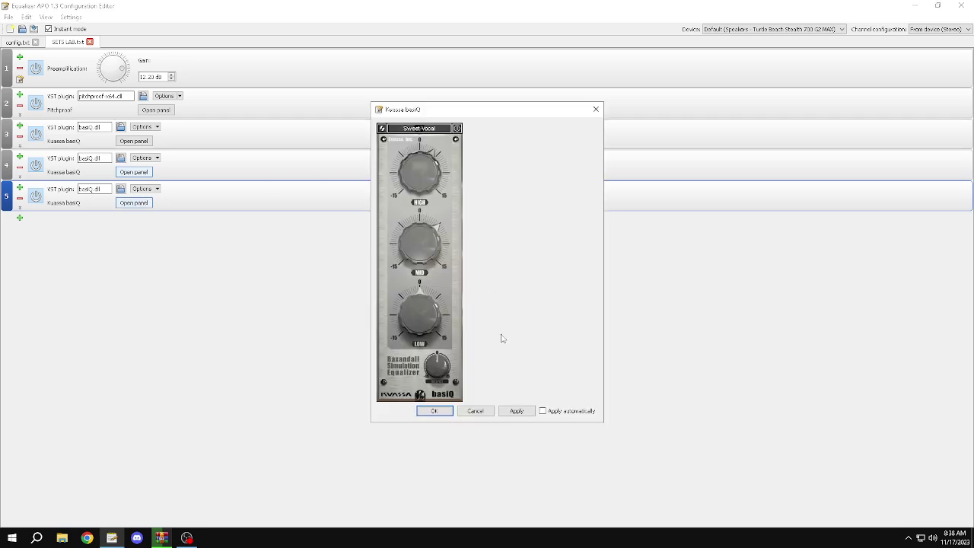
click(515, 411)
click(433, 411)
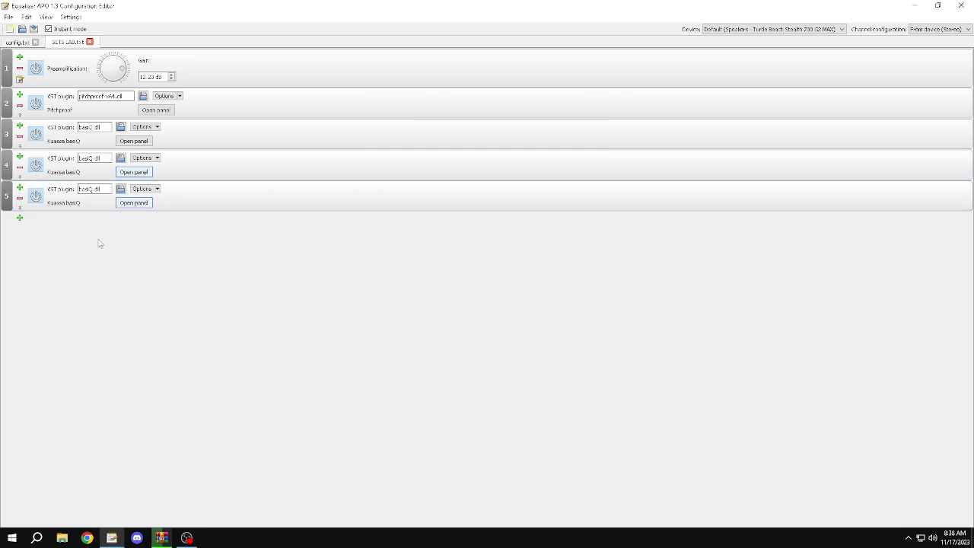
click(19, 218)
- Load Wider.dll as a VST plugin in row 6 and set its stereo width to 47%
mouse_move(46, 297)
click(106, 298)
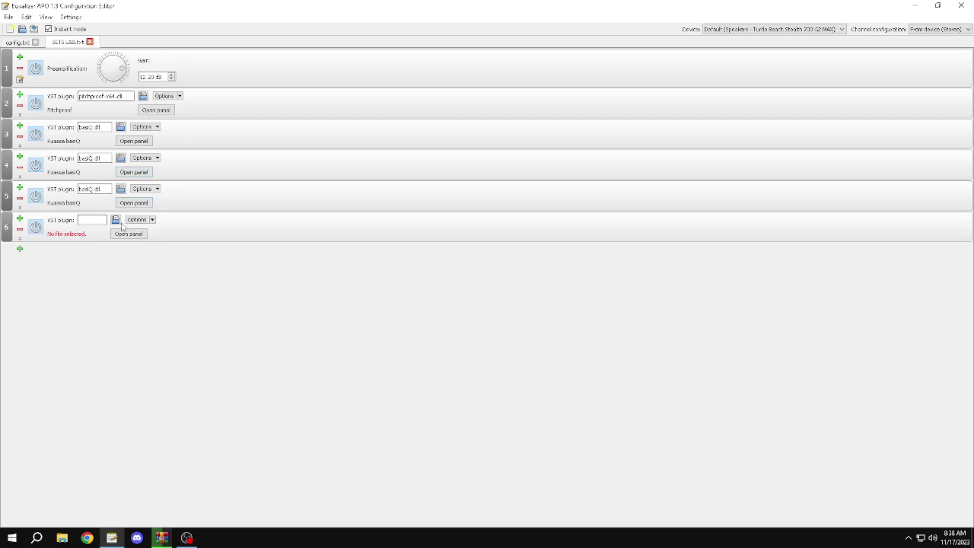
text(w)
click(128, 264)
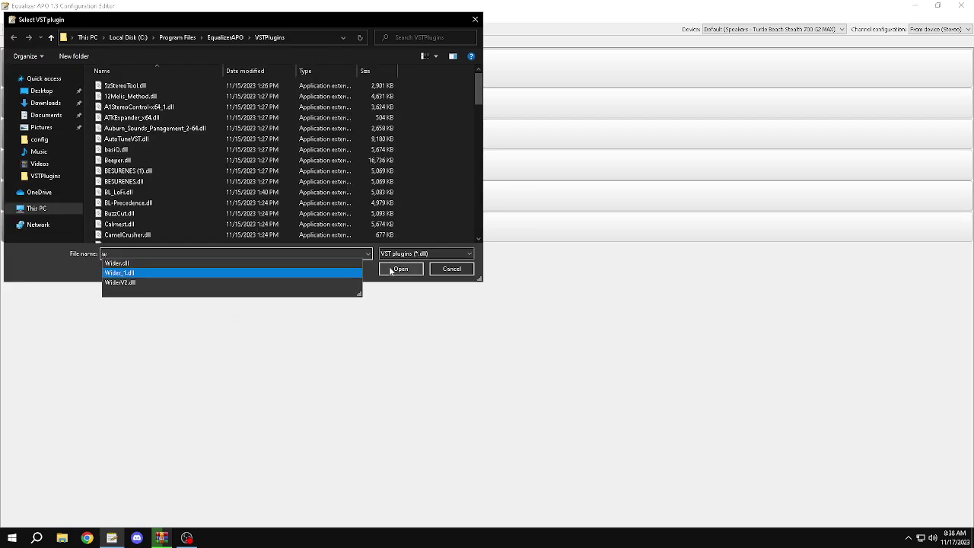
click(400, 268)
click(134, 234)
drag(484, 282, 552, 289)
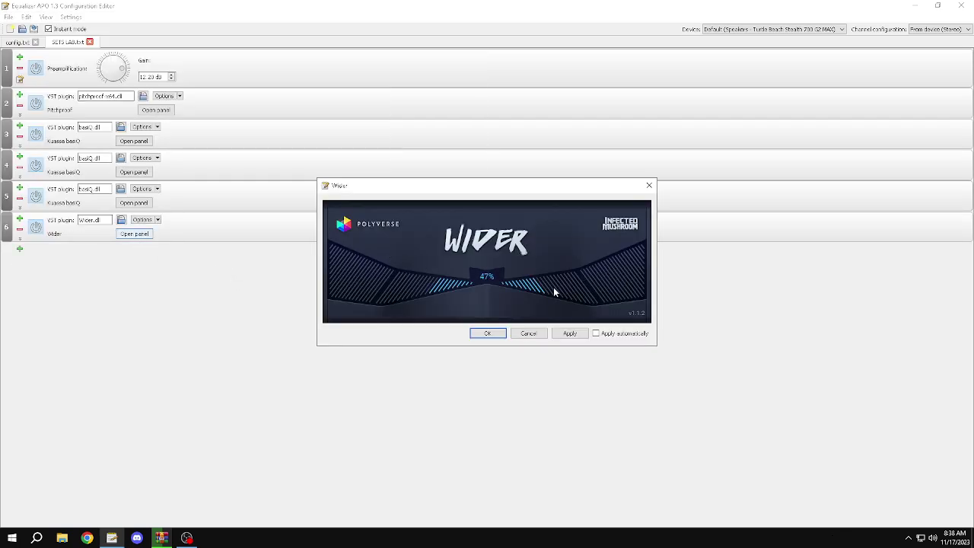
click(574, 334)
click(487, 333)
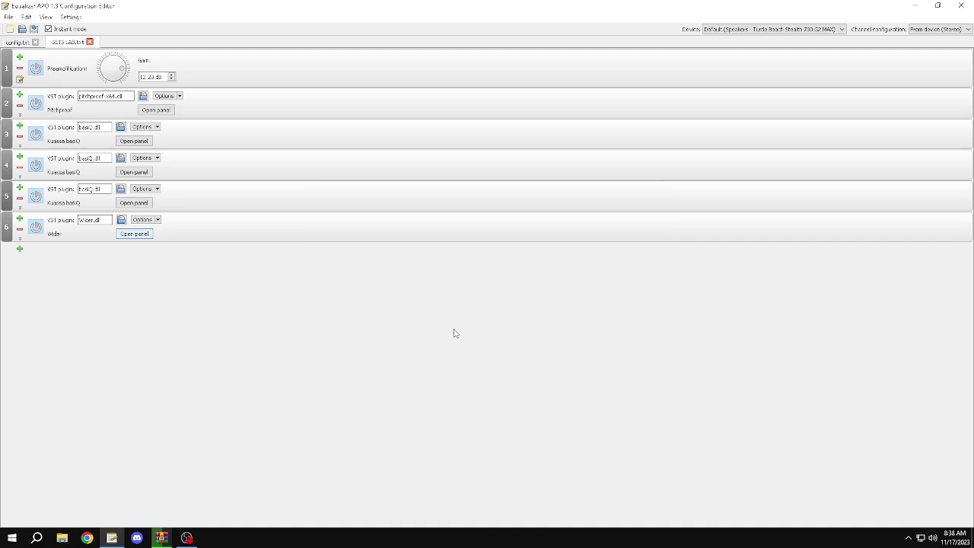
- Add a peaking filter at 600 Hz with 10 dB gain and 44 Oct bandwidth
click(19, 249)
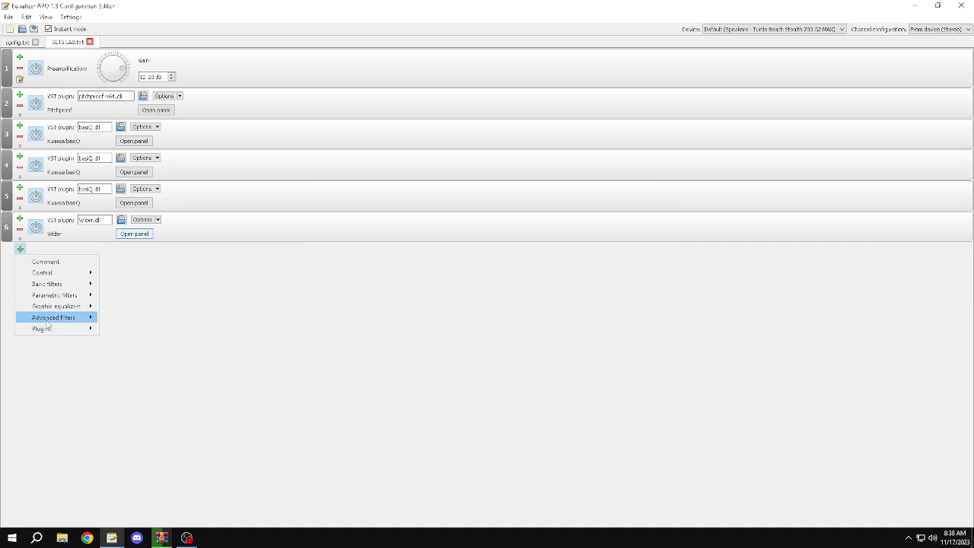
mouse_move(55, 294)
click(145, 294)
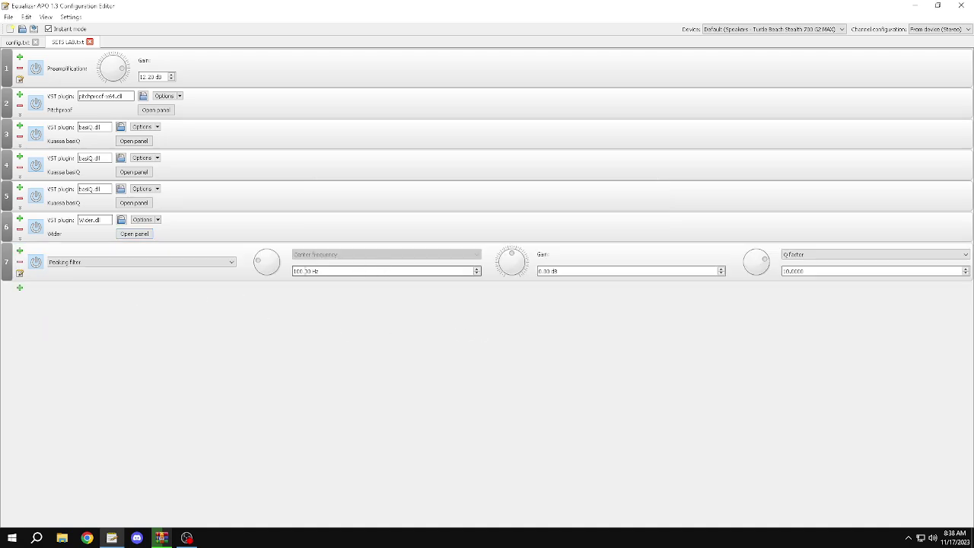
key(BackSpace)
text(6)
click(542, 270)
text(1)
click(797, 255)
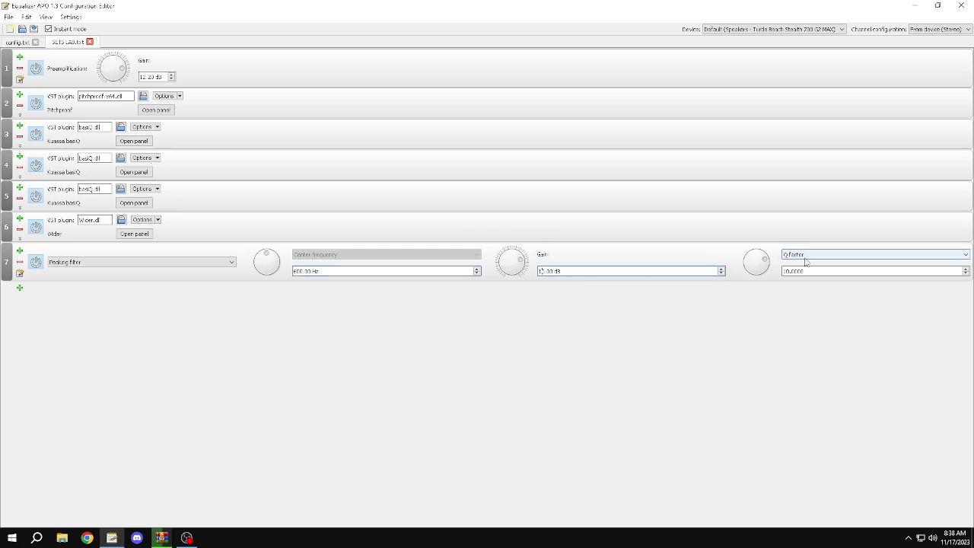
double_click(796, 270)
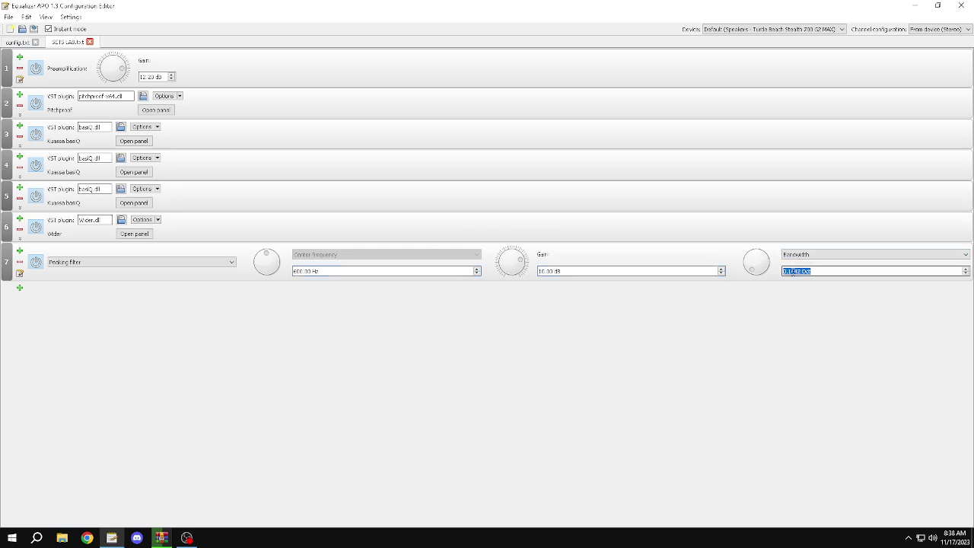
text(44)
click(738, 307)
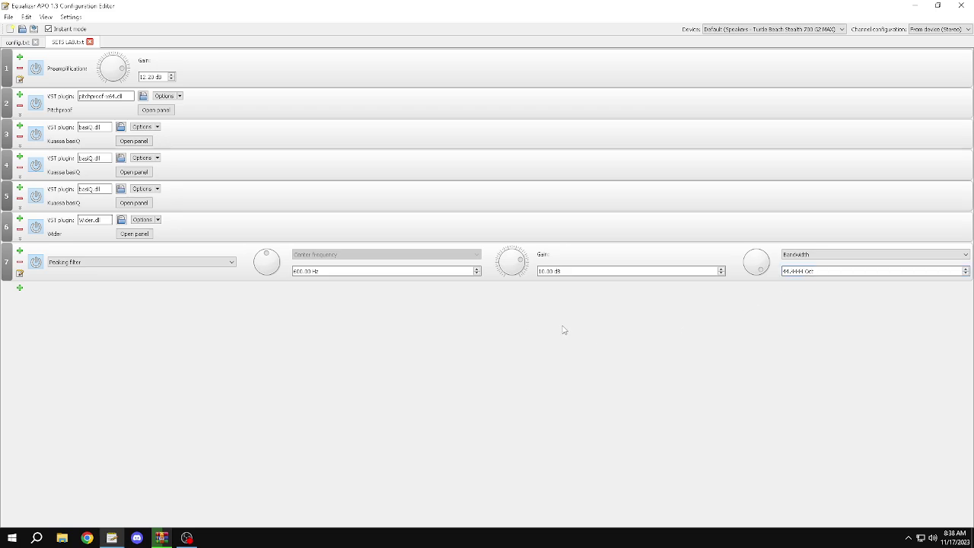
- Add Panipulator_3.dll in demo mode as row 8 and switch that row off
click(20, 287)
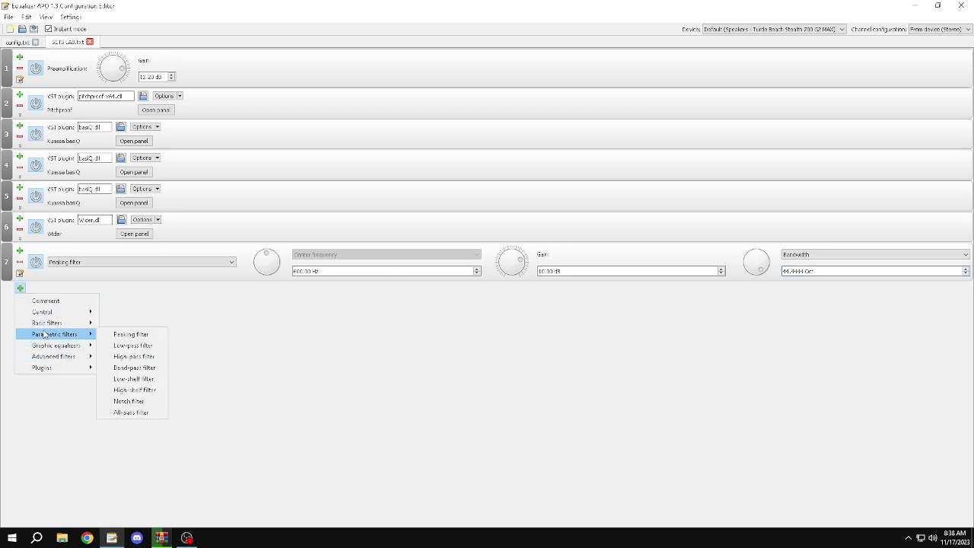
mouse_move(47, 368)
click(126, 367)
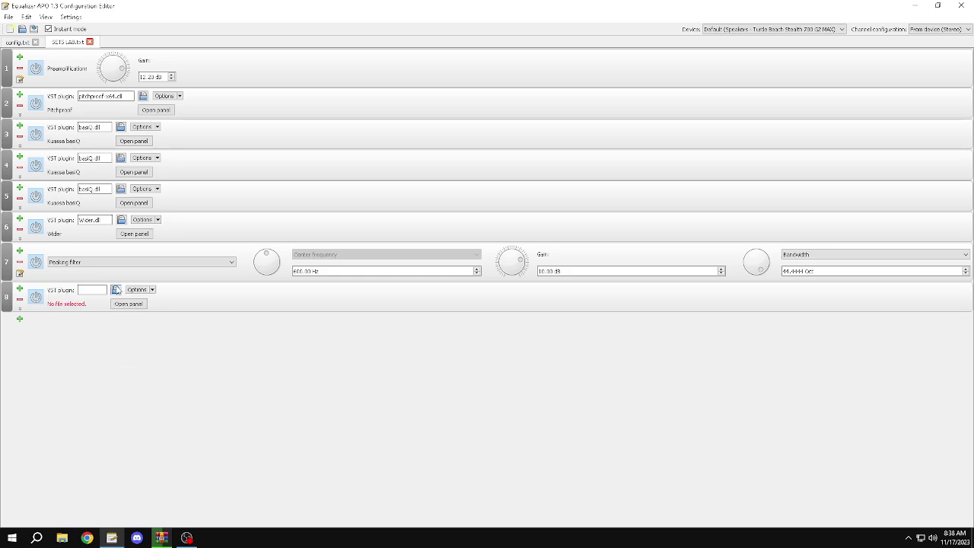
click(118, 290)
scroll(149, 201, down, 4)
text(pan)
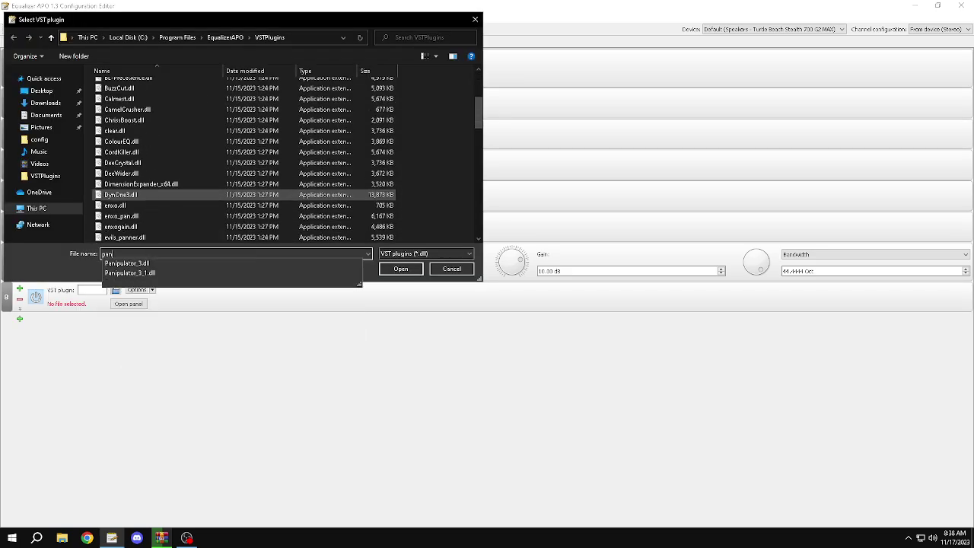
click(180, 263)
click(391, 269)
click(156, 303)
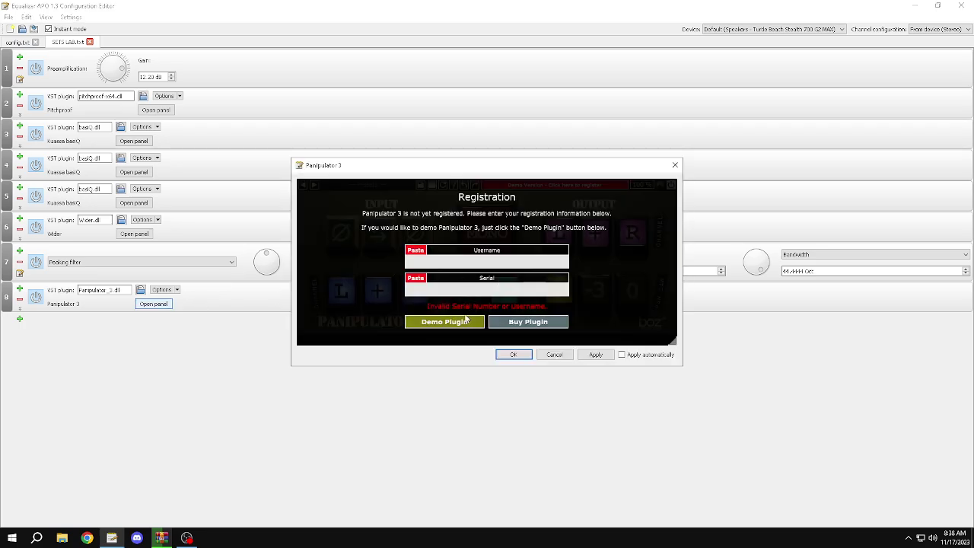
click(440, 320)
click(595, 354)
click(506, 355)
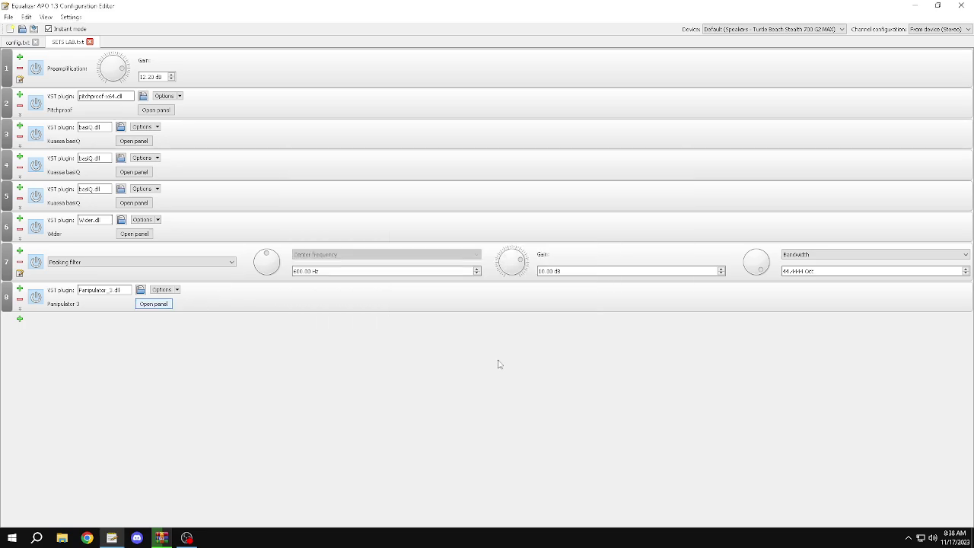
click(36, 296)
- Load QuickHaas.dll into a new VST plugin row 9
click(19, 318)
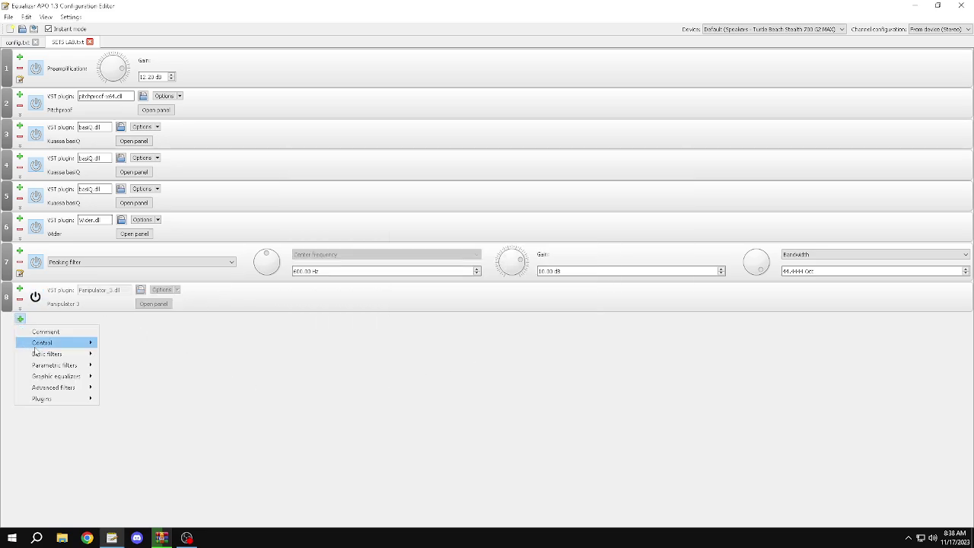
mouse_move(45, 399)
click(125, 399)
click(115, 320)
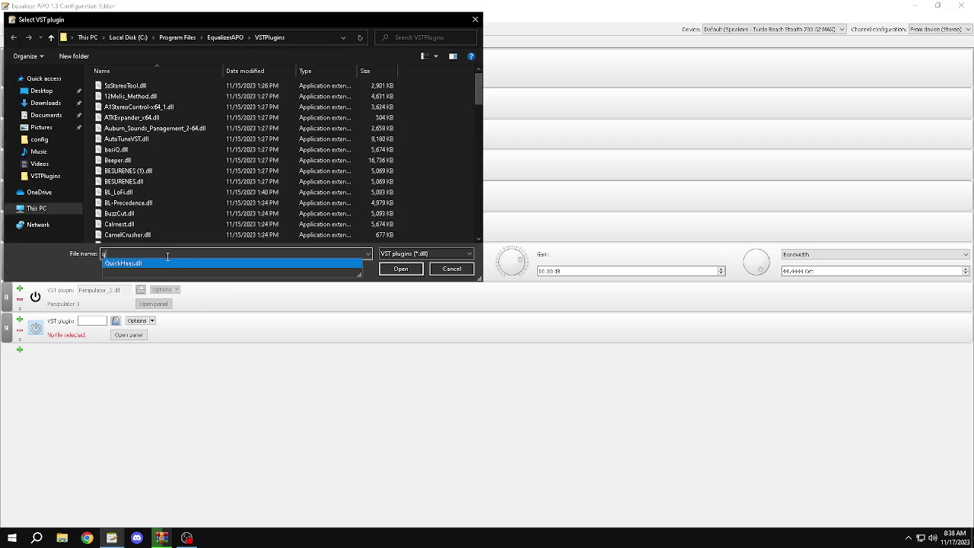
click(397, 267)
click(160, 333)
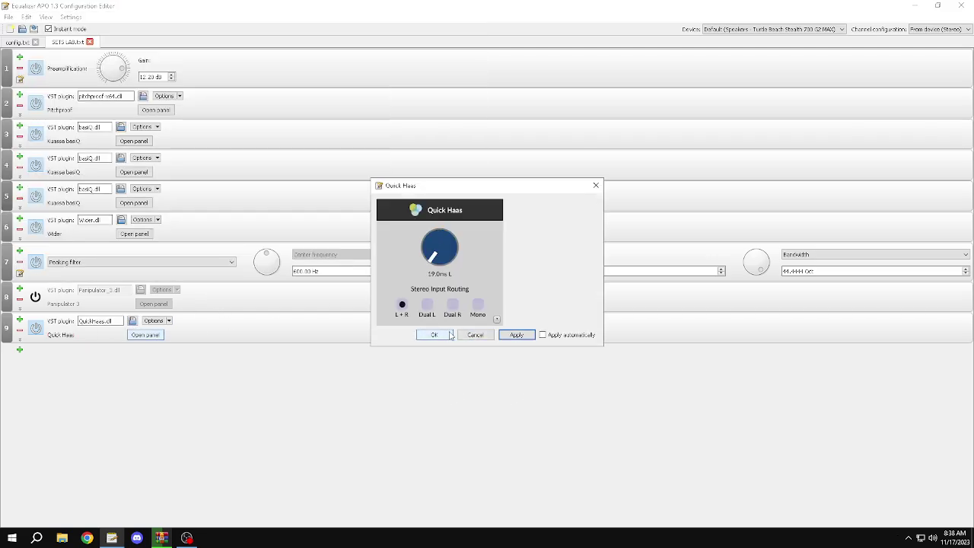
click(435, 335)
- Duplicate the Quick Haas row, disable row 9, and set row 10's delay to 02.7ms L
click(181, 326)
key(ctrl+c)
key(ctrl+v)
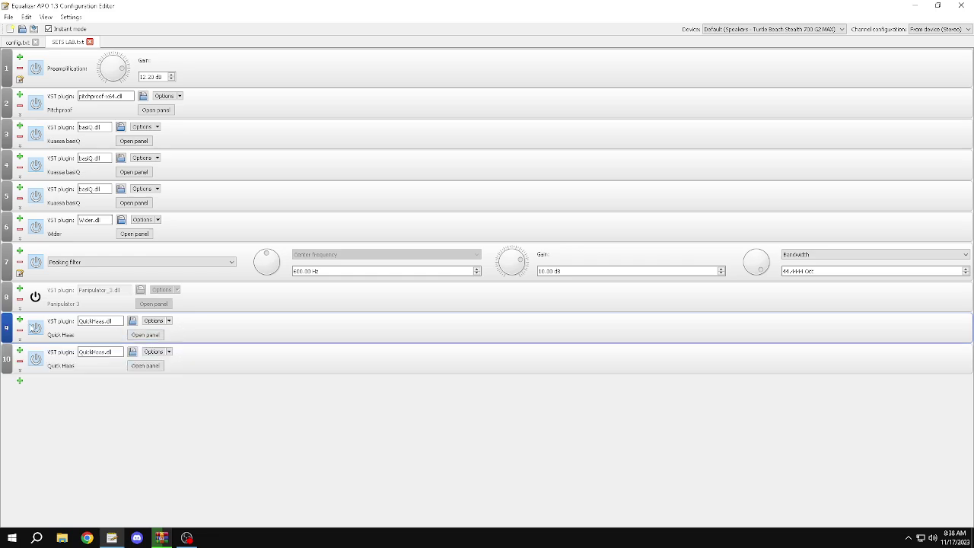
click(36, 327)
click(145, 366)
drag(431, 256, 437, 207)
click(516, 334)
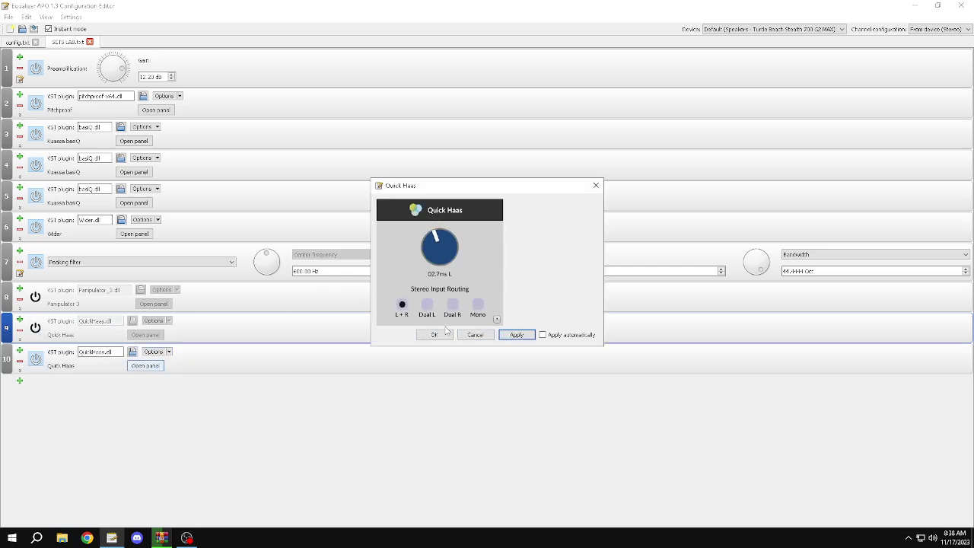
- Switch off Pitchproof and set the second Quick Haas delay to 01.8ms L
click(469, 334)
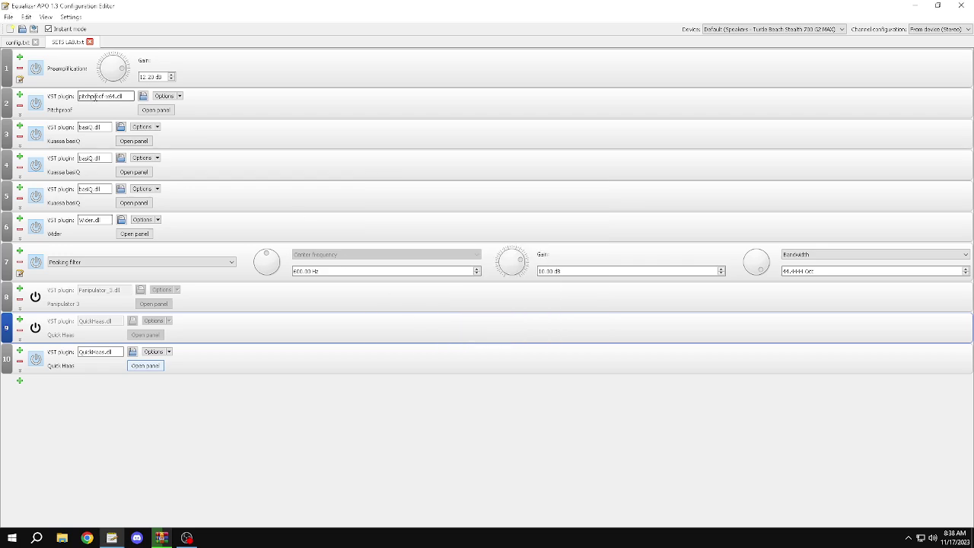
click(35, 103)
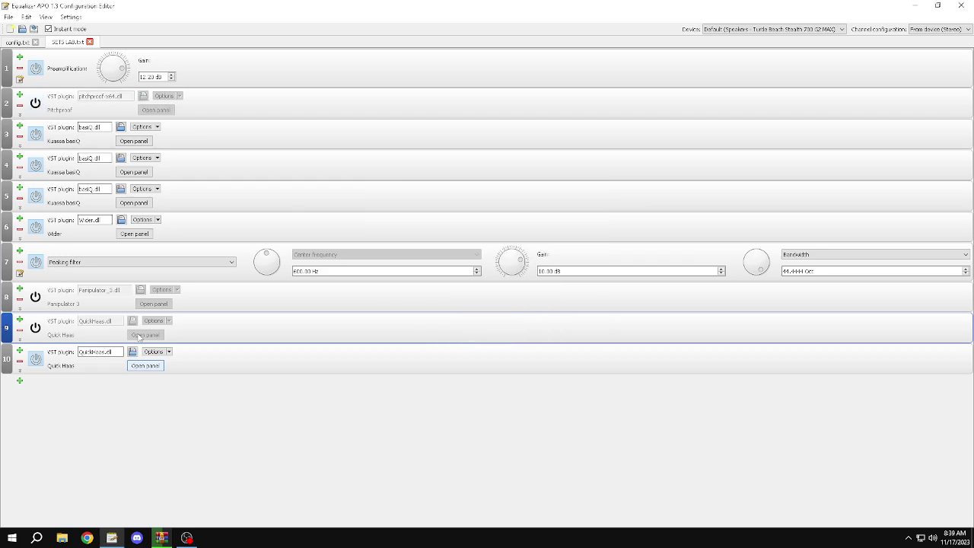
click(144, 365)
drag(441, 255, 429, 261)
click(517, 335)
- Disable the second Quick Haas row and the preamplification
click(434, 336)
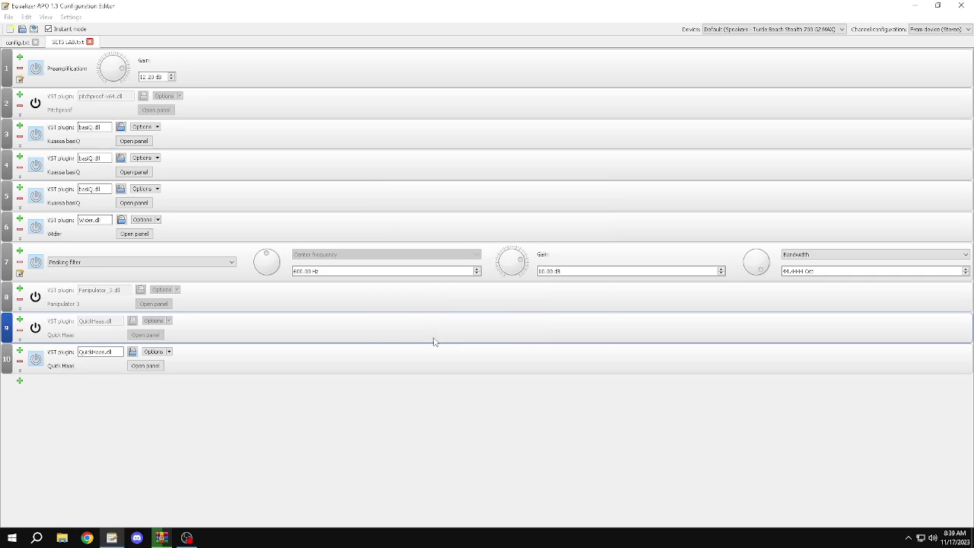
click(35, 358)
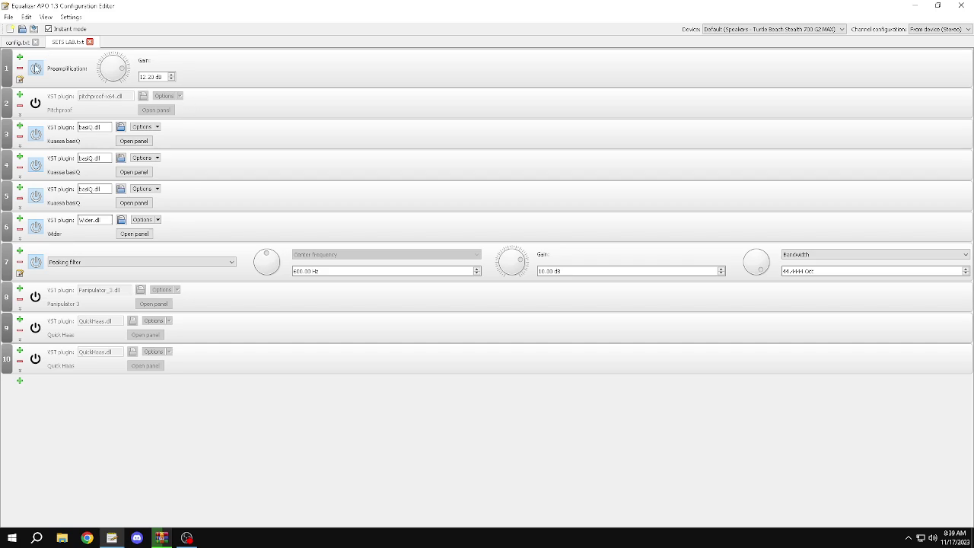
click(35, 68)
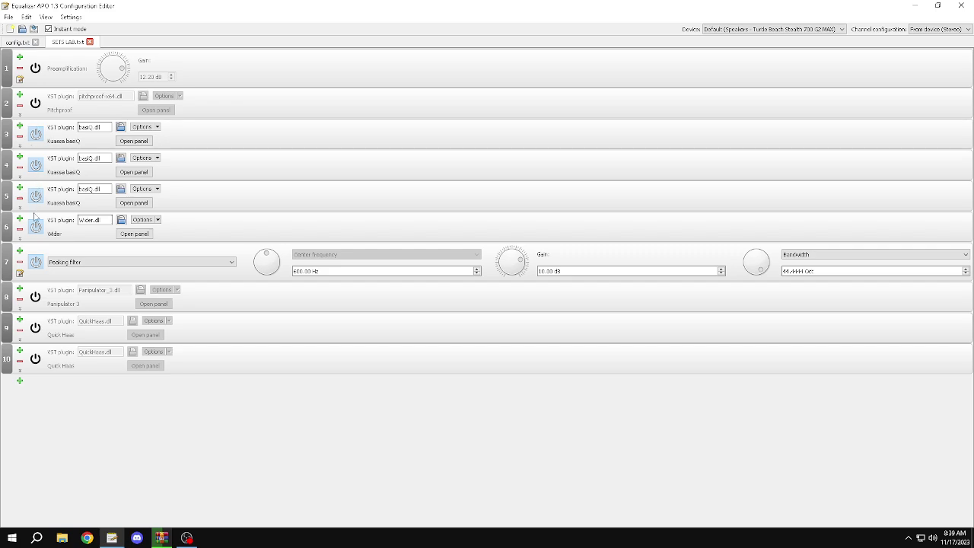